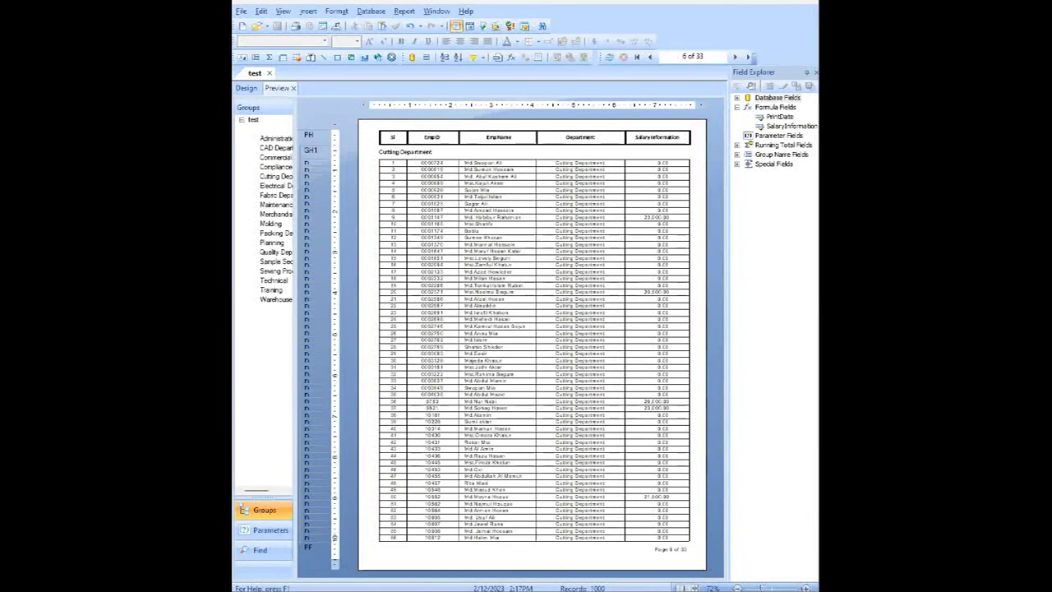
- Open the formatting settings of the SalaryInformation field and enable a background color in its border options
{"action": "left_click_drag", "start_coordinate": [822, 329], "coordinate": [818, 329]}
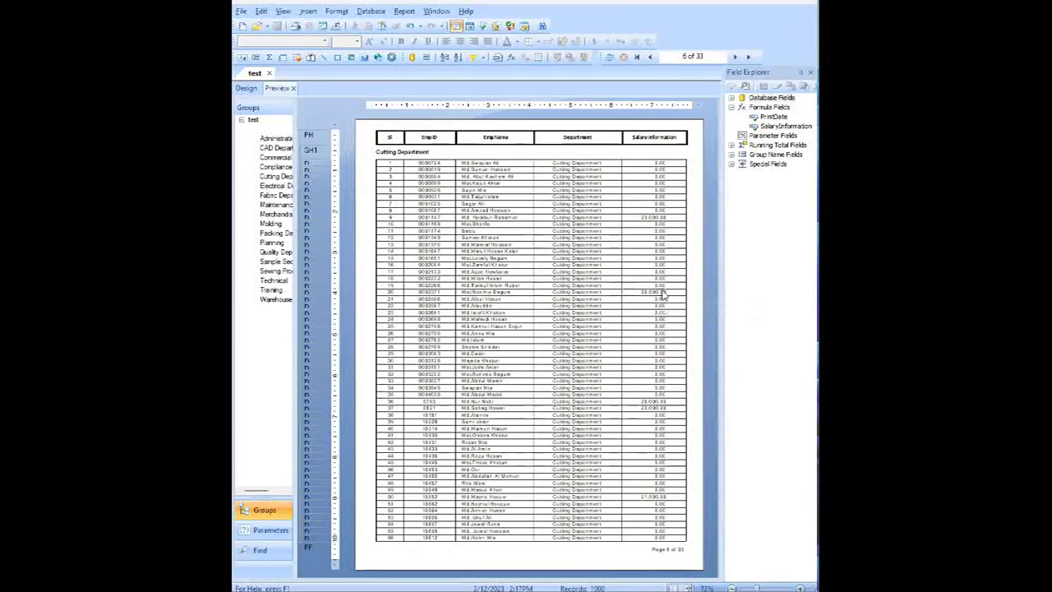
{"action": "right_click", "coordinate": [650, 220]}
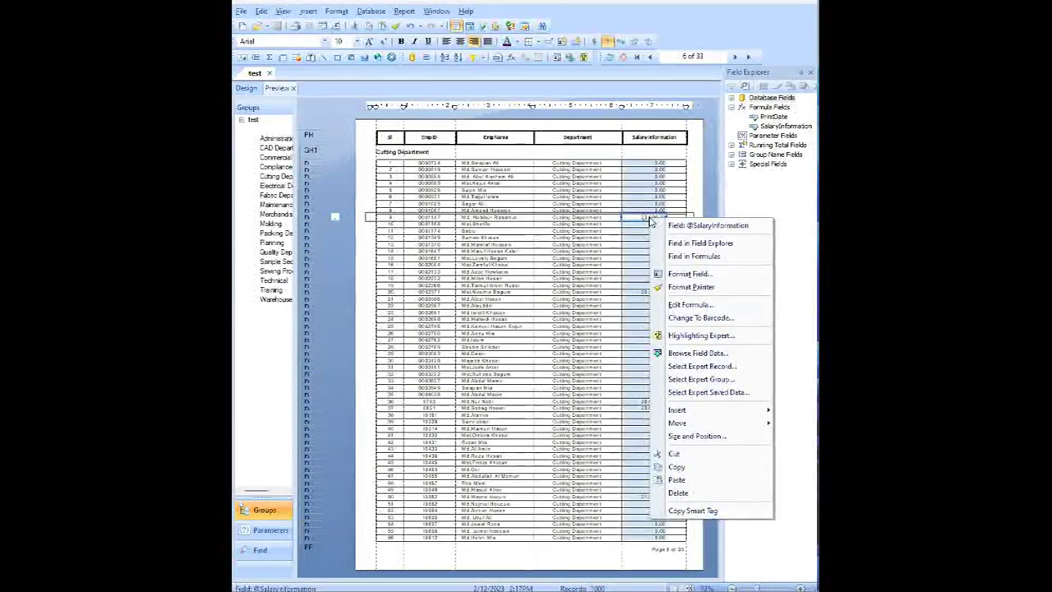
{"action": "left_click", "coordinate": [727, 276]}
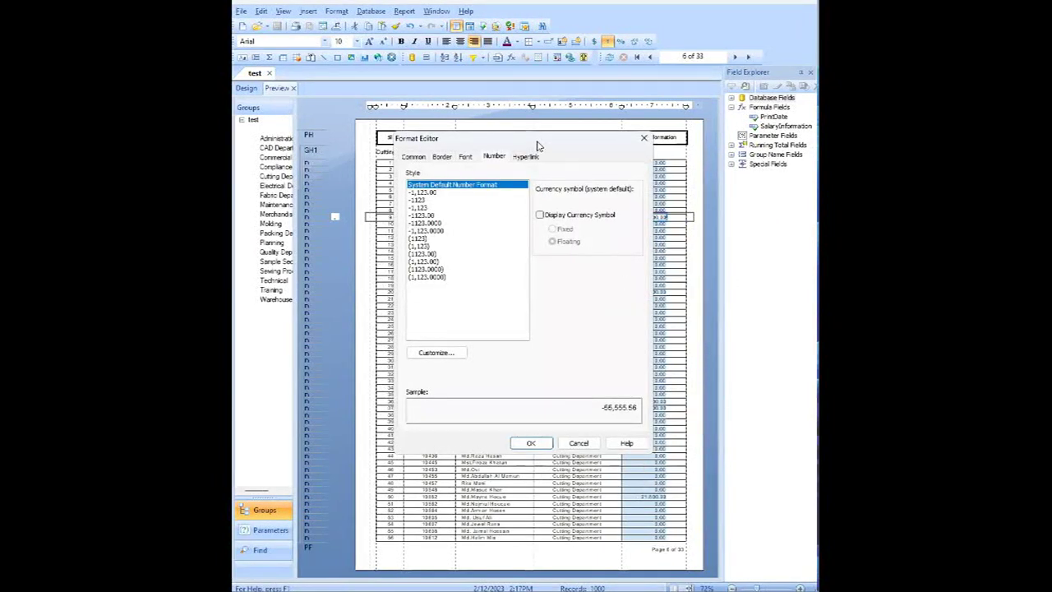
{"action": "left_click", "coordinate": [417, 156]}
{"action": "left_click", "coordinate": [443, 156]}
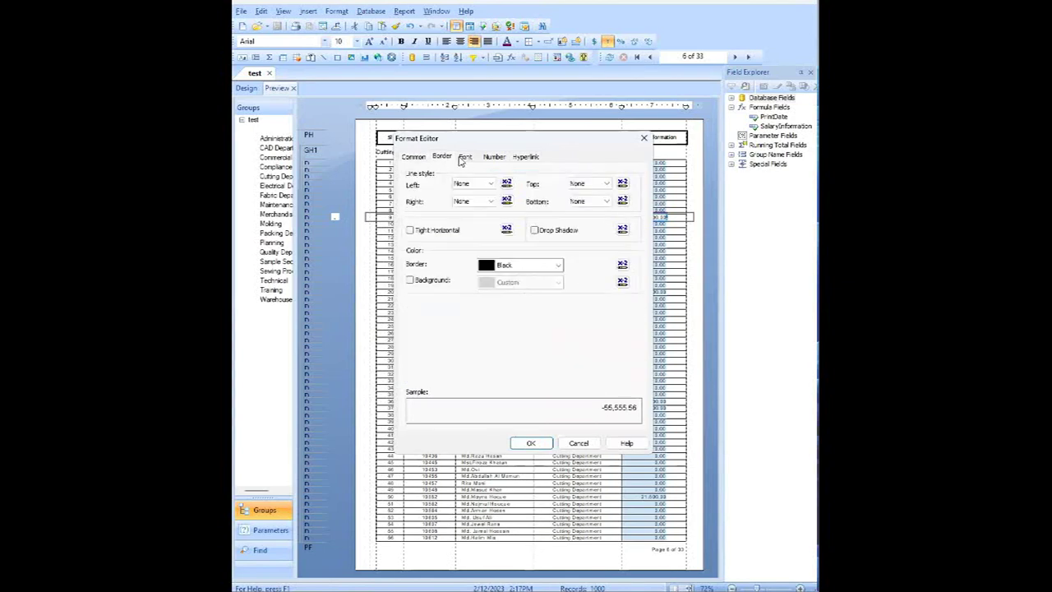
{"action": "left_click", "coordinate": [494, 156]}
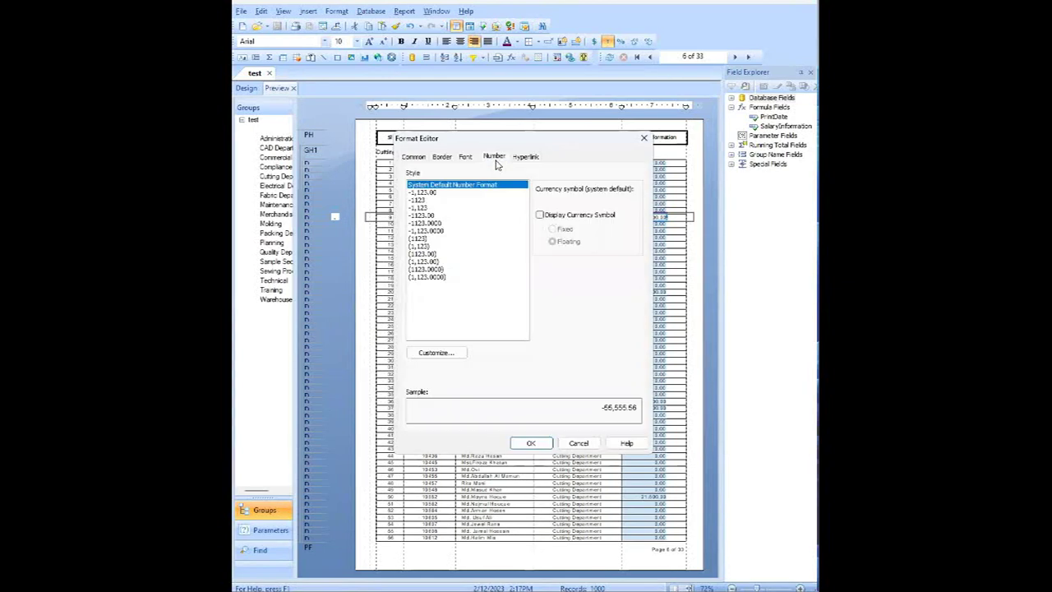
{"action": "left_click", "coordinate": [442, 156]}
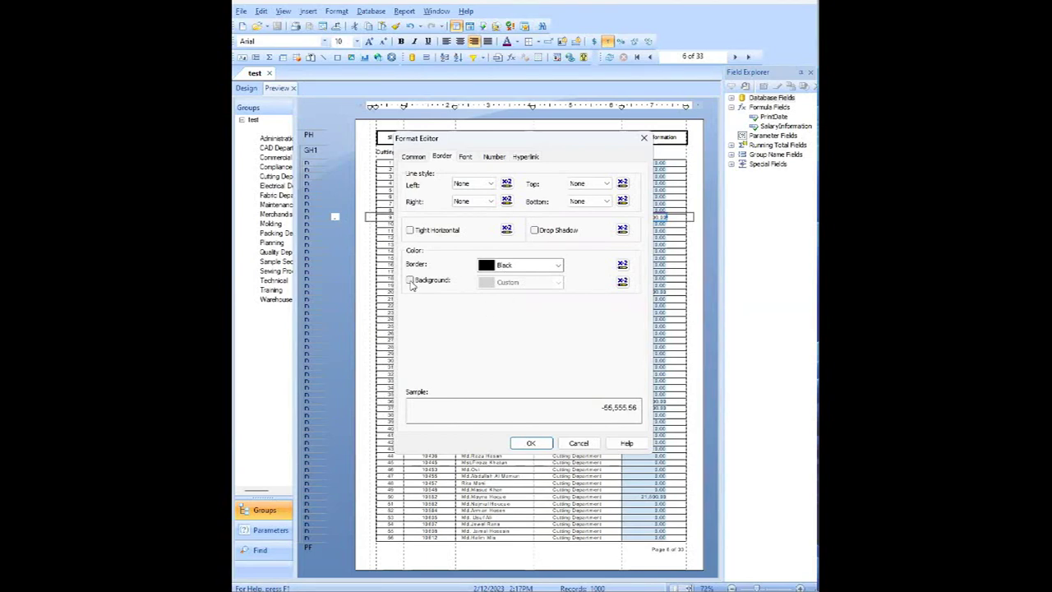
{"action": "left_click", "coordinate": [410, 280]}
{"action": "left_click", "coordinate": [557, 283]}
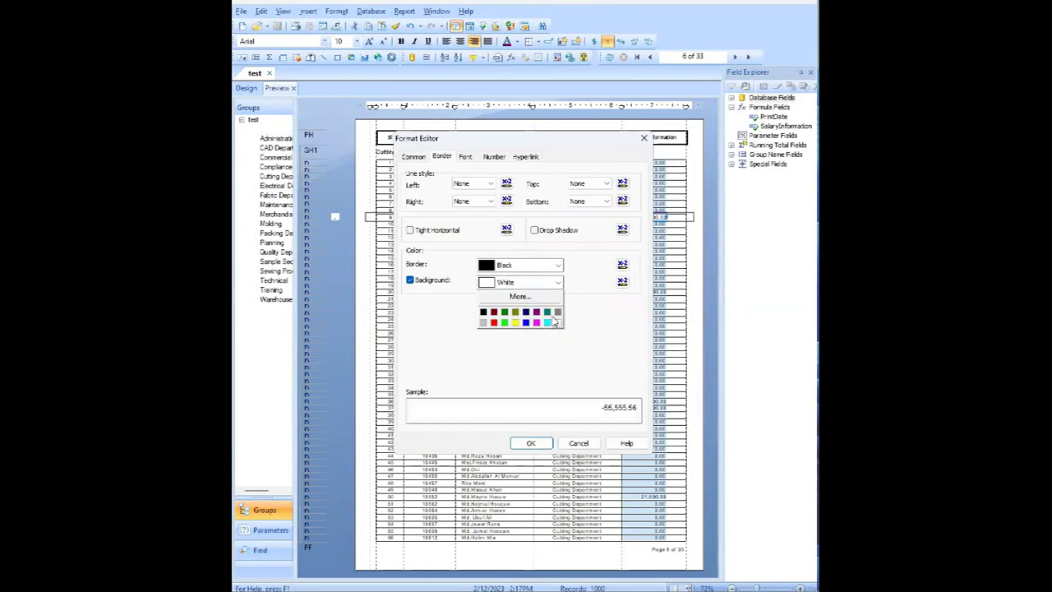
{"action": "left_click", "coordinate": [527, 297]}
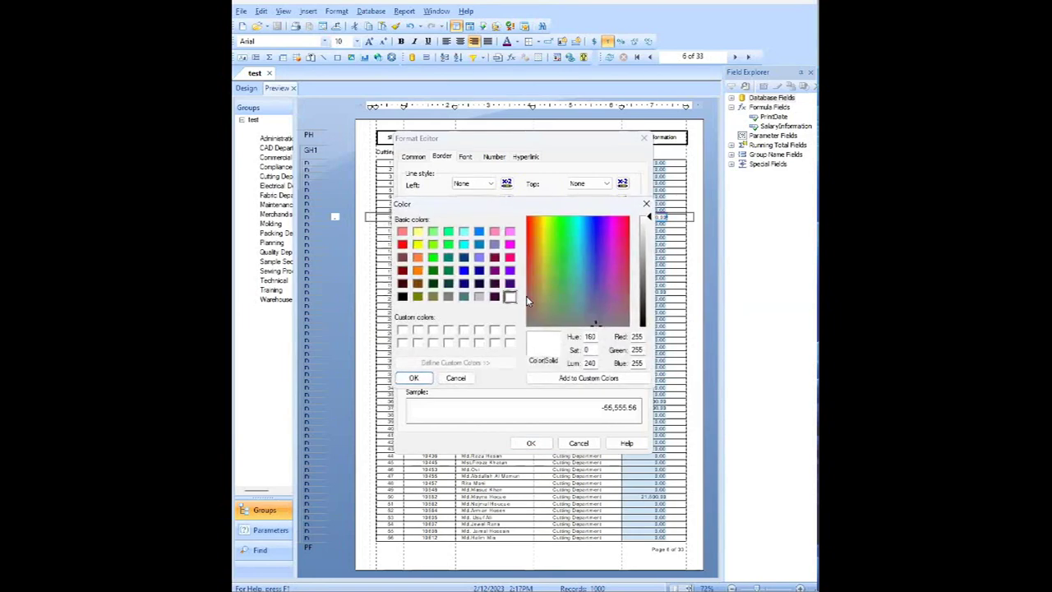
{"action": "left_click", "coordinate": [572, 257]}
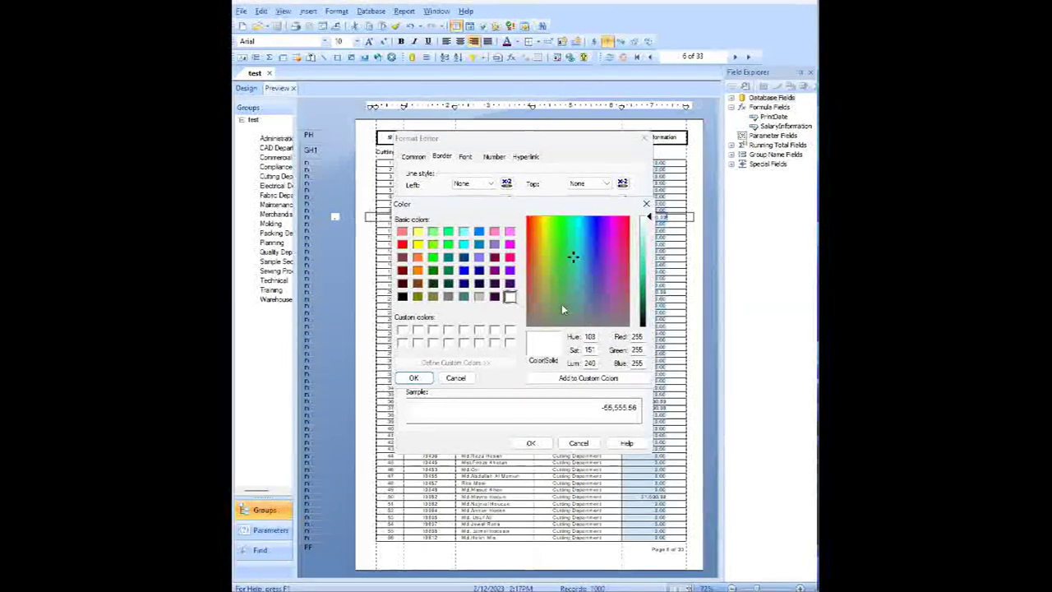
{"action": "left_click", "coordinate": [591, 269]}
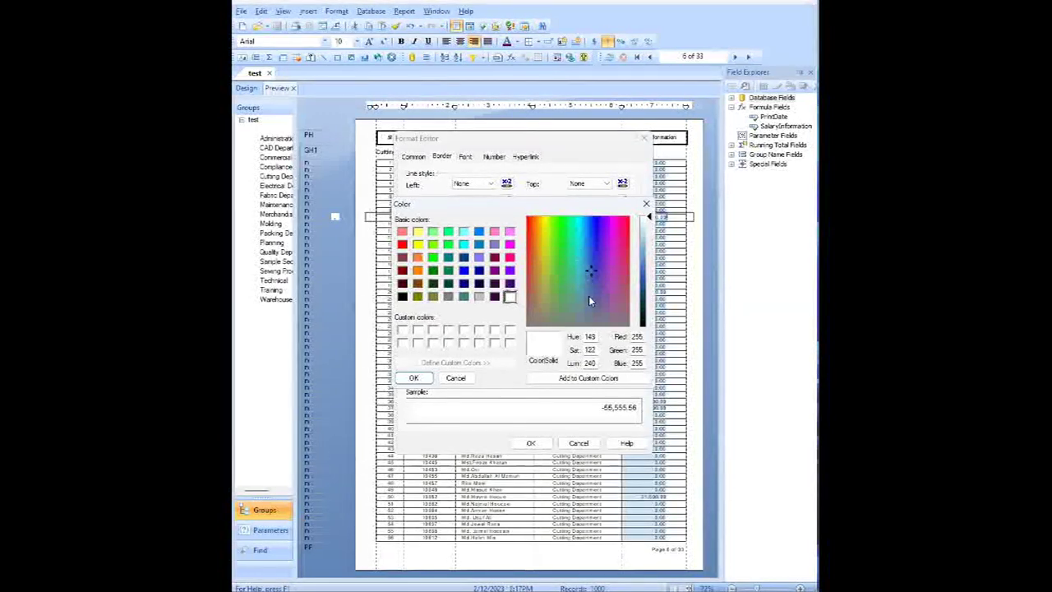
{"action": "left_click", "coordinate": [586, 302]}
{"action": "left_click", "coordinate": [566, 274]}
{"action": "left_click", "coordinate": [569, 242]}
{"action": "left_click", "coordinate": [609, 270]}
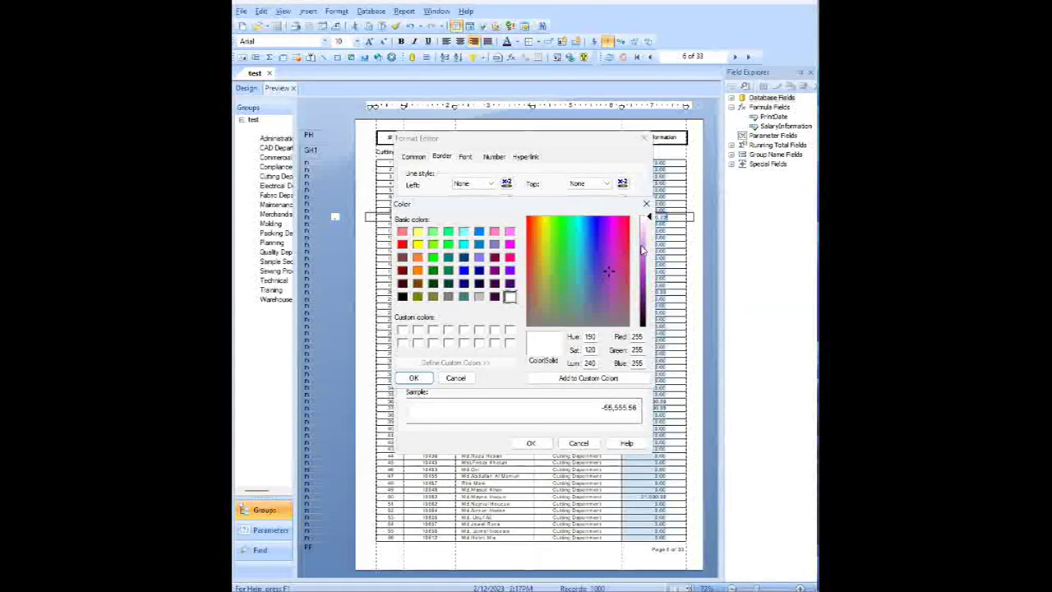
{"action": "left_click_drag", "start_coordinate": [648, 219], "coordinate": [649, 261]}
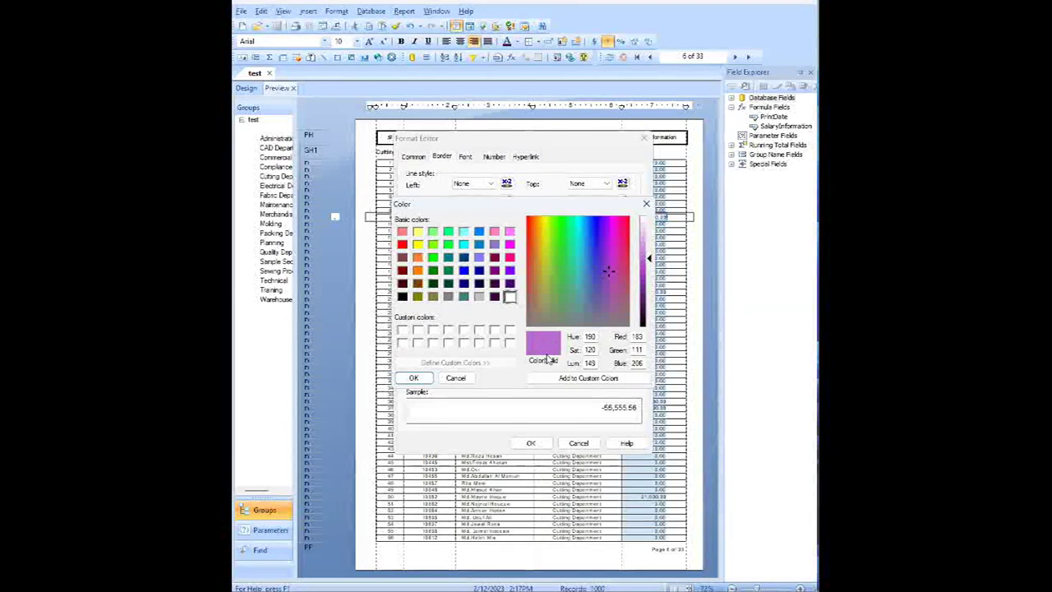
{"action": "left_click", "coordinate": [649, 262]}
{"action": "left_click", "coordinate": [649, 265]}
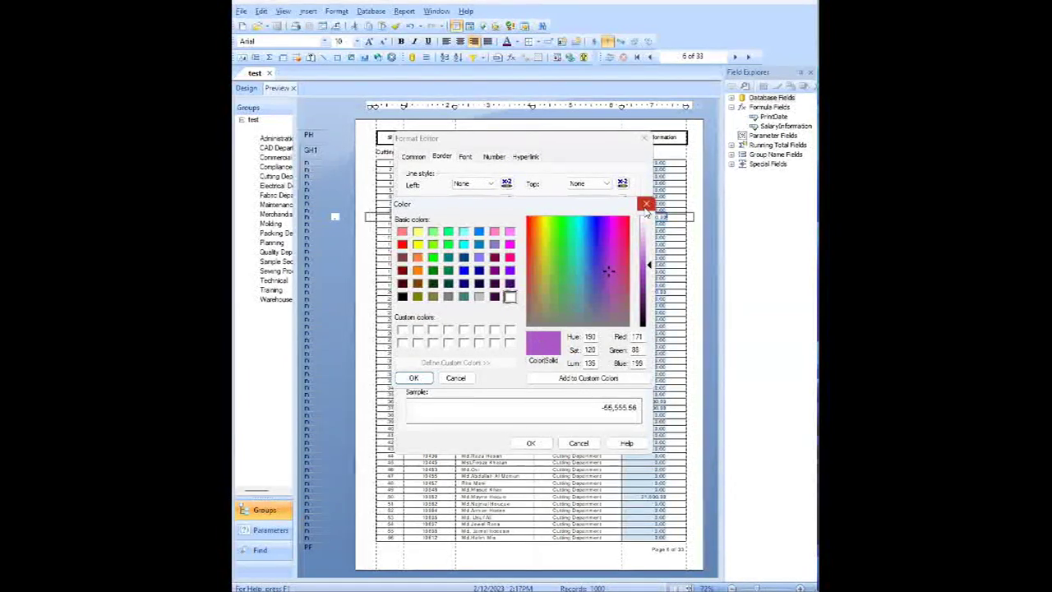
{"action": "left_click", "coordinate": [645, 204]}
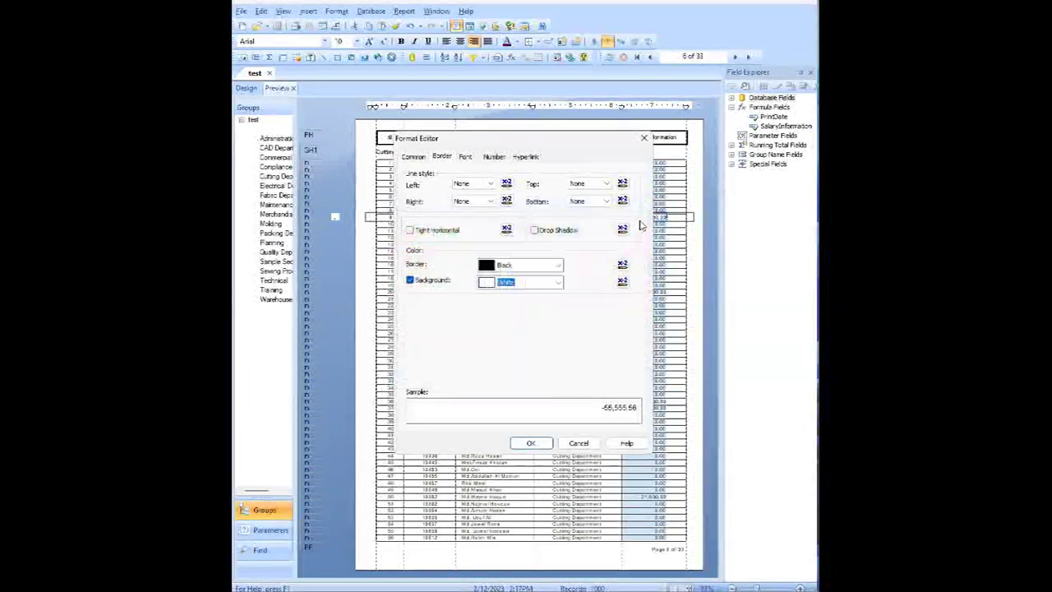
{"action": "left_click", "coordinate": [553, 284]}
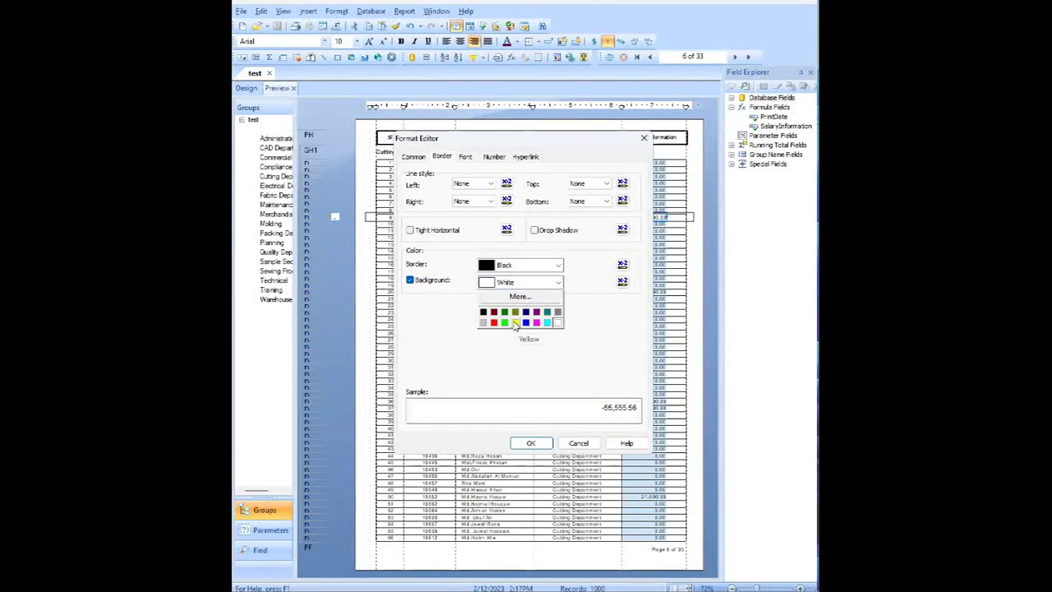
{"action": "left_click", "coordinate": [618, 320]}
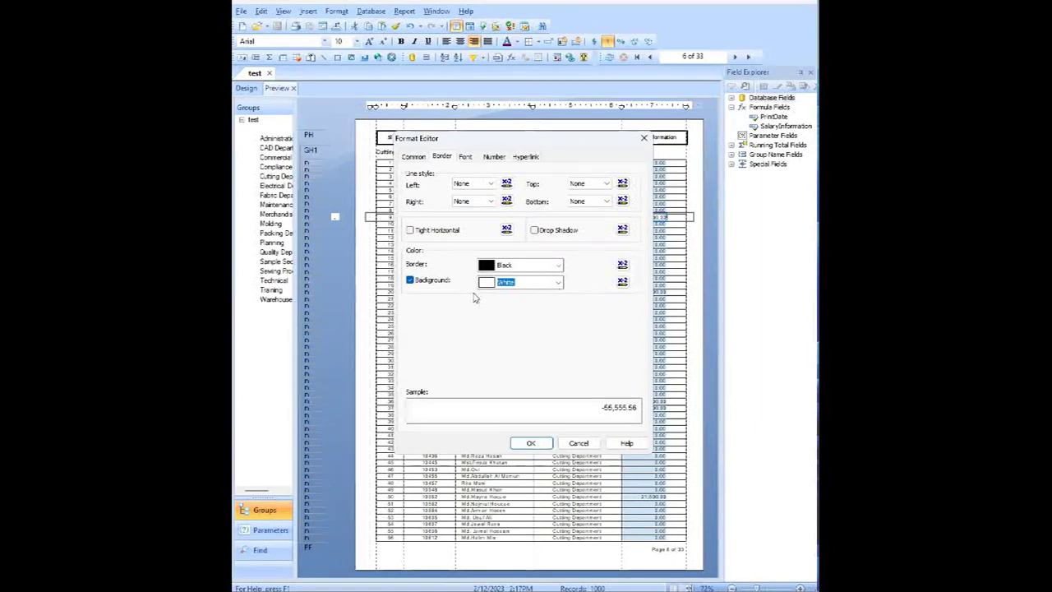
{"action": "left_click", "coordinate": [622, 282]}
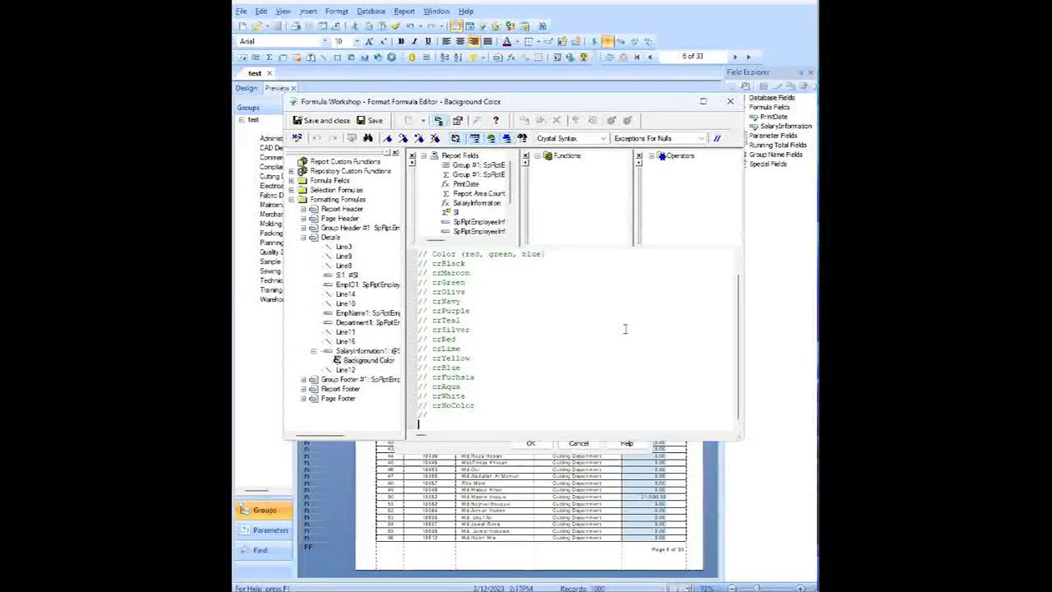
{"action": "type", "text": "if ("}
{"action": "double_click", "coordinate": [476, 202]}
{"action": "type", "text": ">0)"}
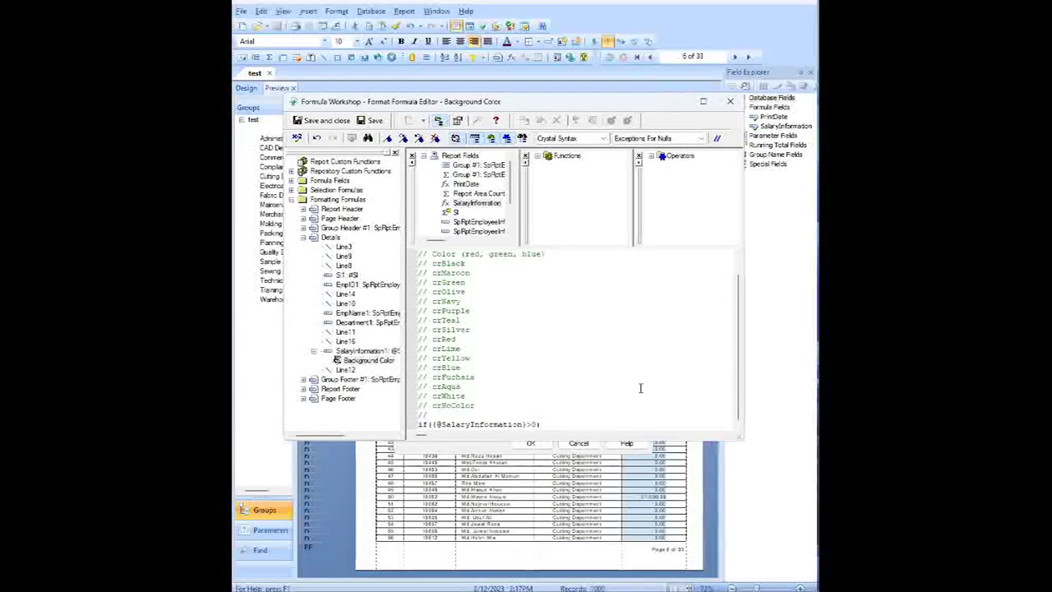
{"action": "type", "text": " then "}
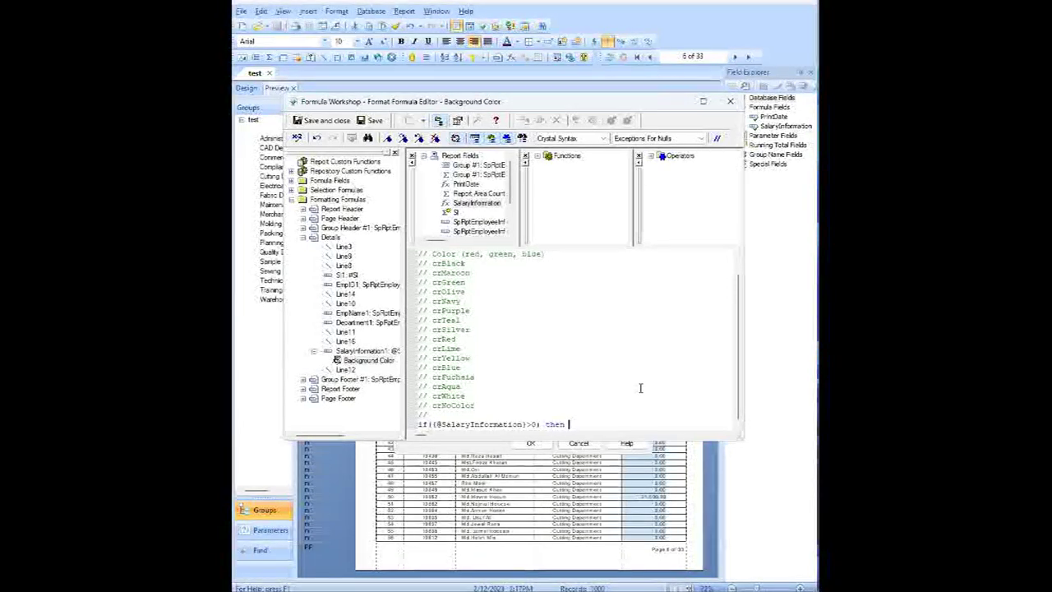
{"action": "type", "text": "crgreen"}
{"action": "type", "text": "else cryello"}
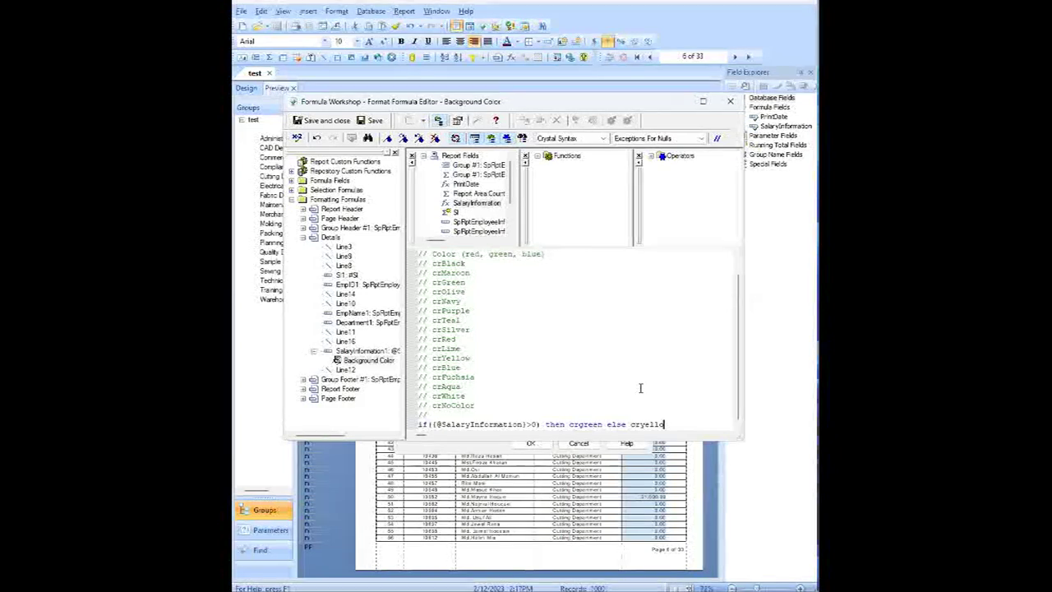
{"action": "type", "text": "w"}
- Check the background color formula for errors, save it, and apply the formatting to the SalaryInformation field
{"action": "left_click", "coordinate": [298, 139]}
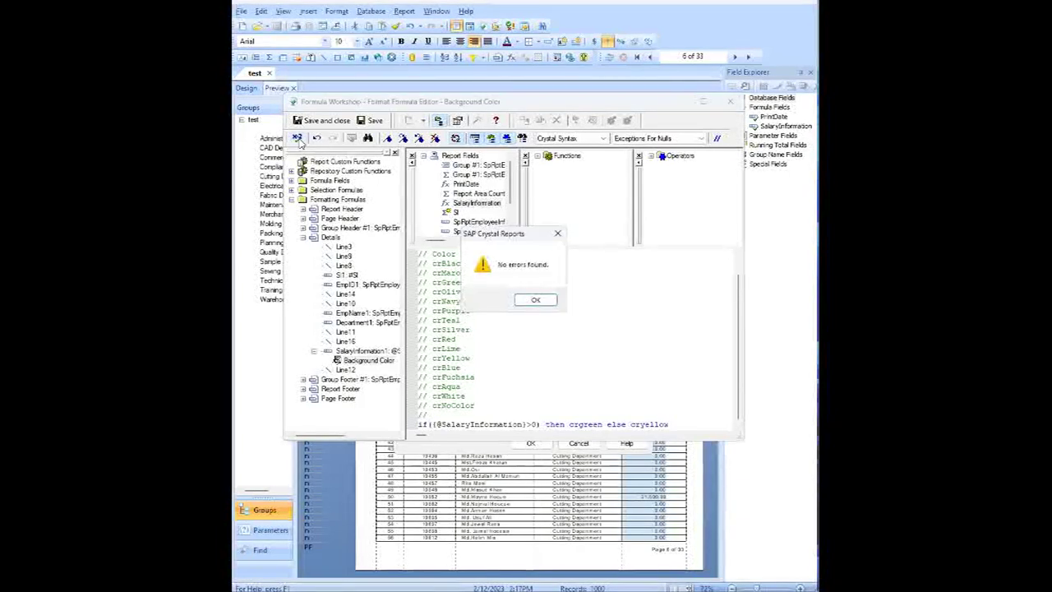
{"action": "left_click", "coordinate": [542, 301]}
{"action": "left_click", "coordinate": [323, 122]}
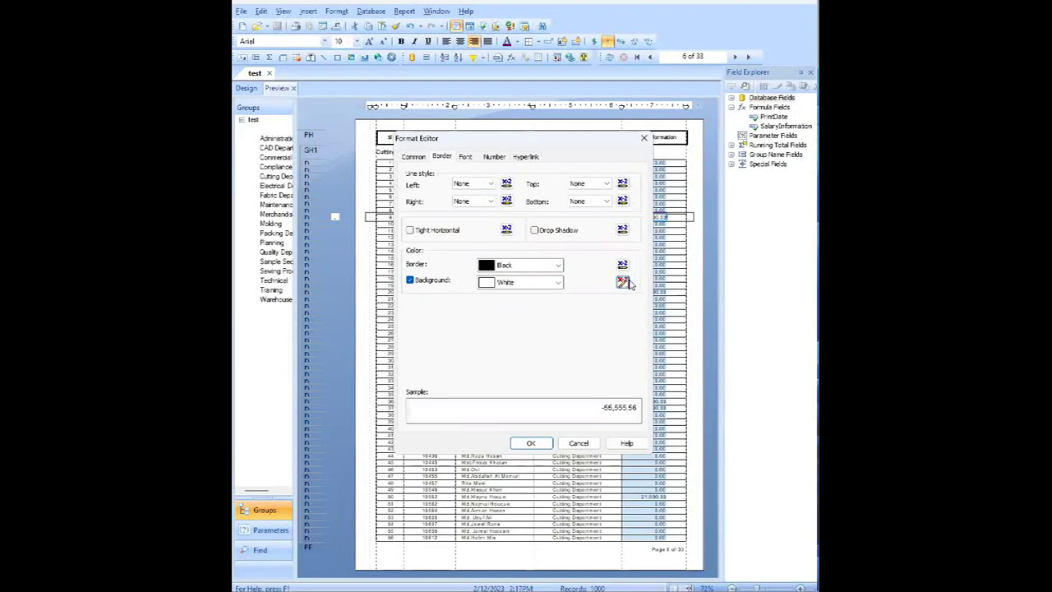
{"action": "left_click", "coordinate": [531, 443]}
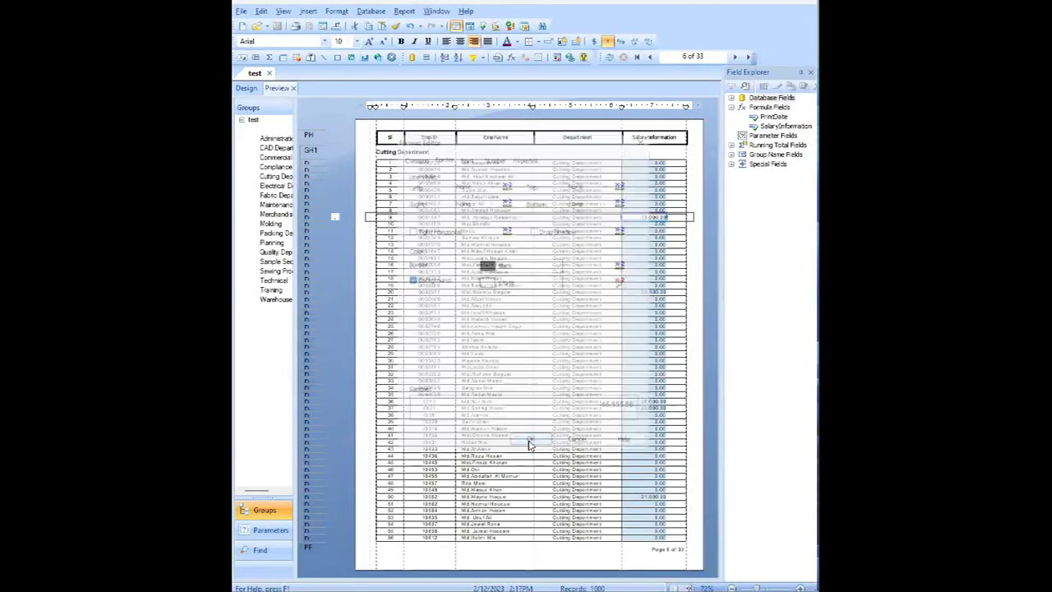
{"action": "left_click", "coordinate": [699, 371]}
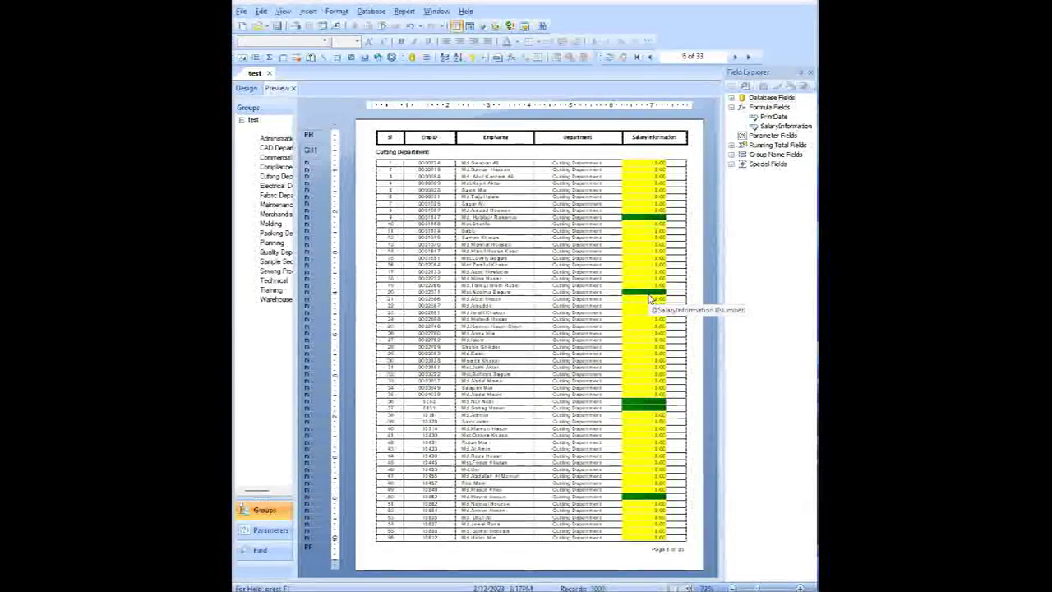
- Open the conditional formula for the SalaryInformation field's font color, ready for entry below the color comments
{"action": "right_click", "coordinate": [646, 222]}
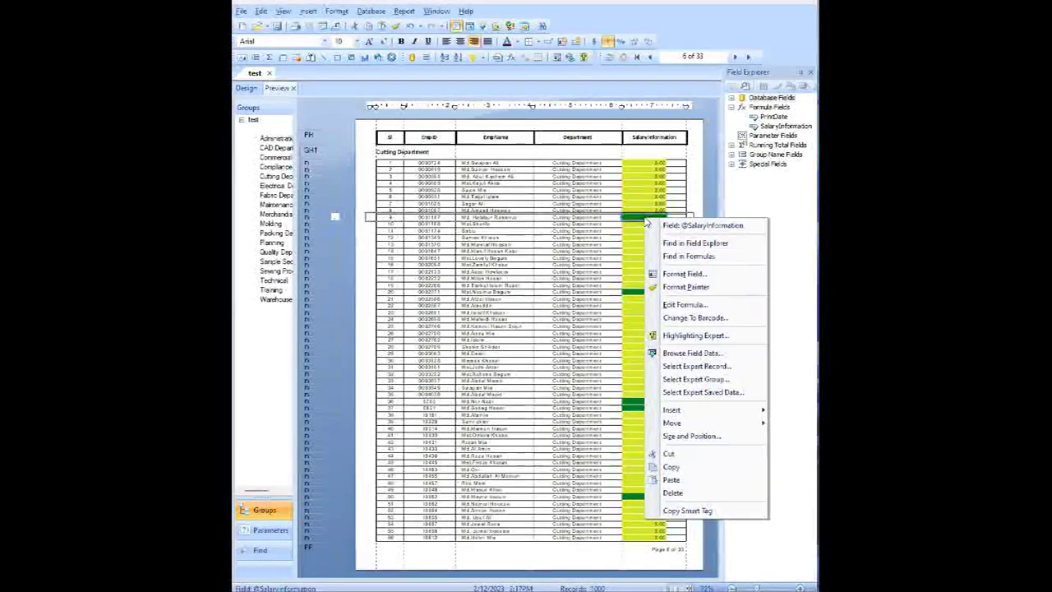
{"action": "left_click", "coordinate": [684, 274]}
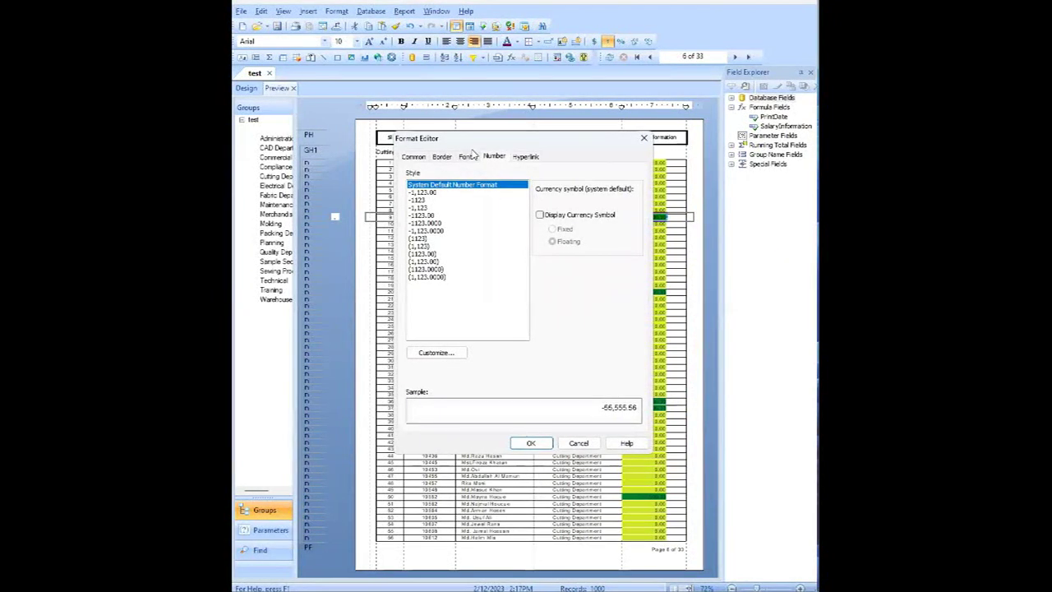
{"action": "left_click", "coordinate": [456, 176]}
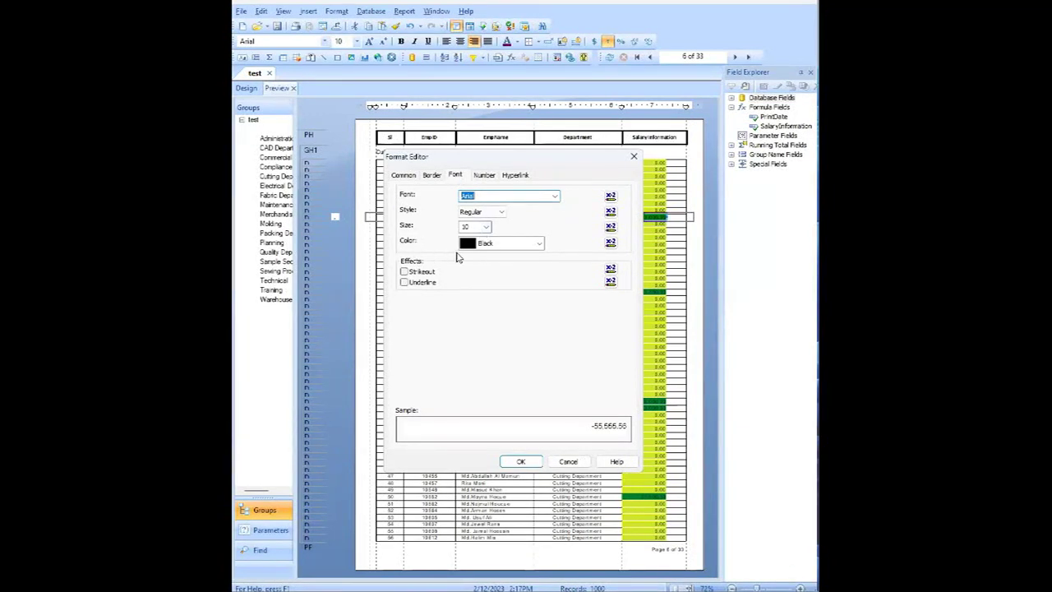
{"action": "left_click", "coordinate": [608, 244]}
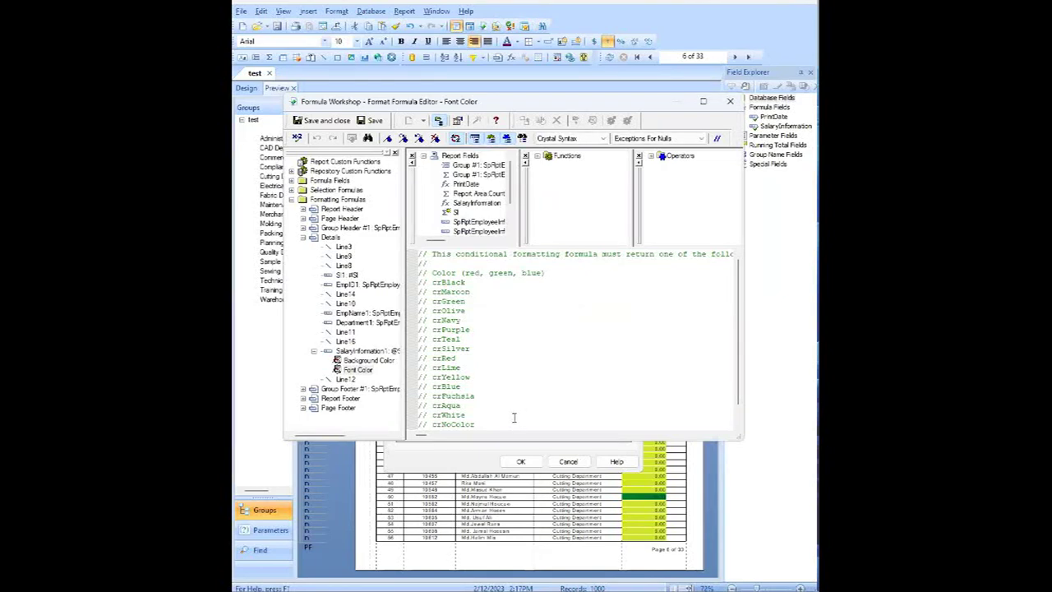
{"action": "left_click_drag", "start_coordinate": [737, 380], "coordinate": [737, 399]}
{"action": "left_click", "coordinate": [588, 433]}
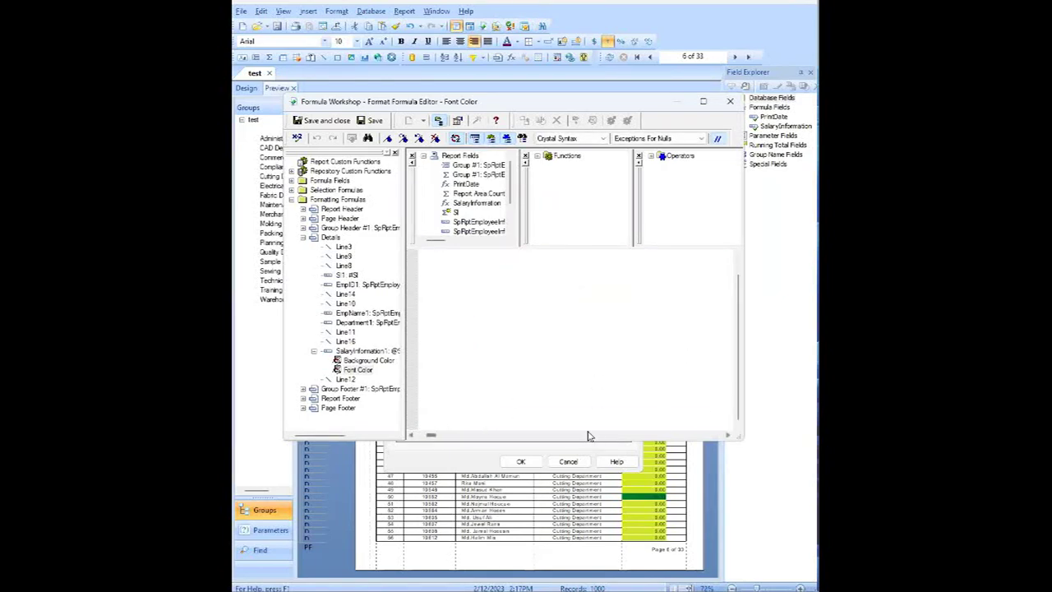
{"action": "left_click", "coordinate": [425, 437]}
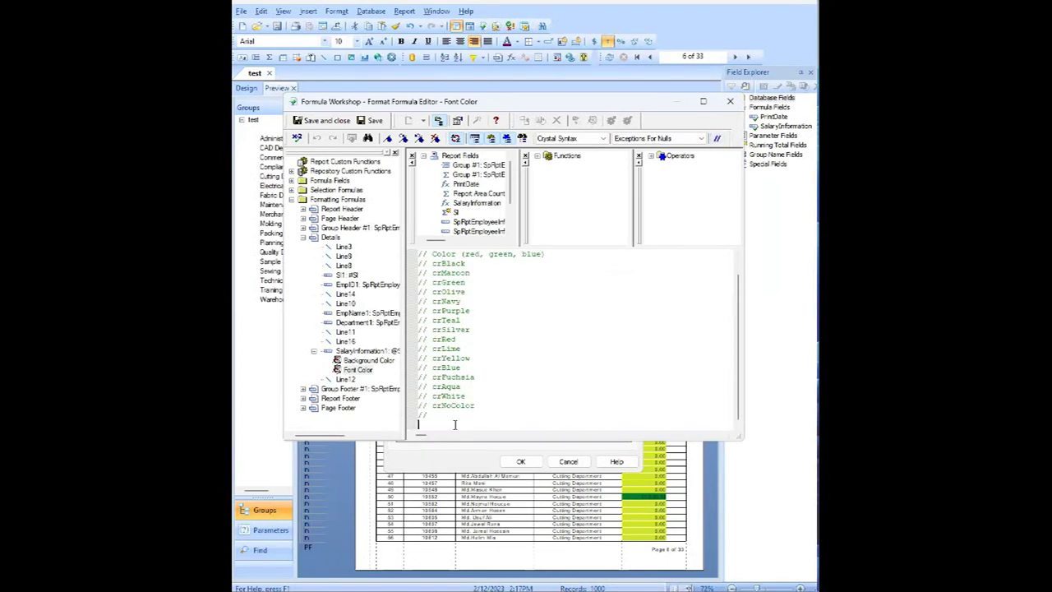
{"action": "key", "text": "Return"}
{"action": "type", "text": "if"}
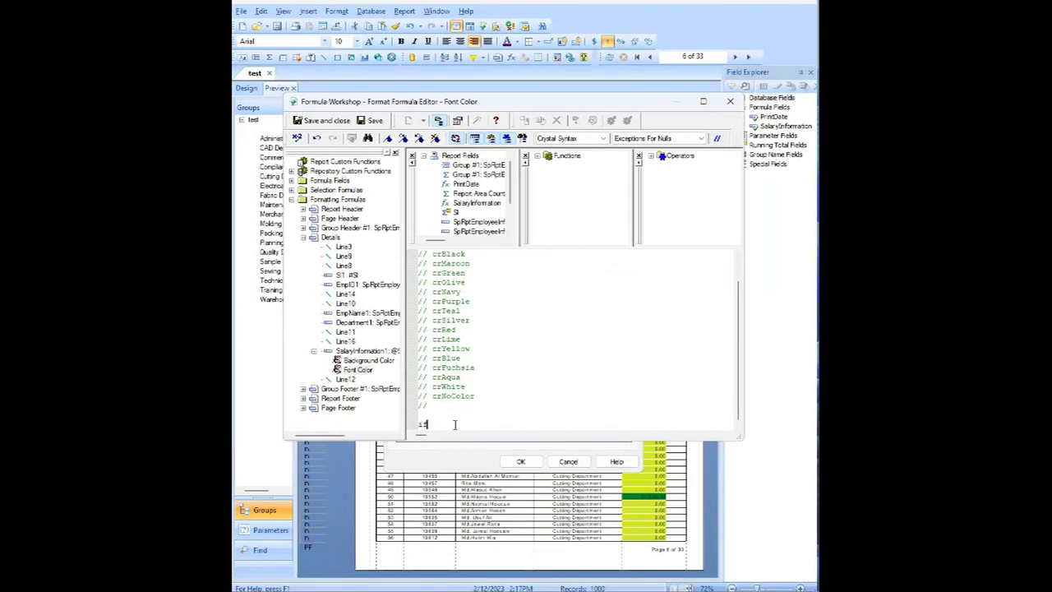
{"action": "type", "text": "("}
{"action": "double_click", "coordinate": [476, 203]}
{"action": "type", "text": ">0"}
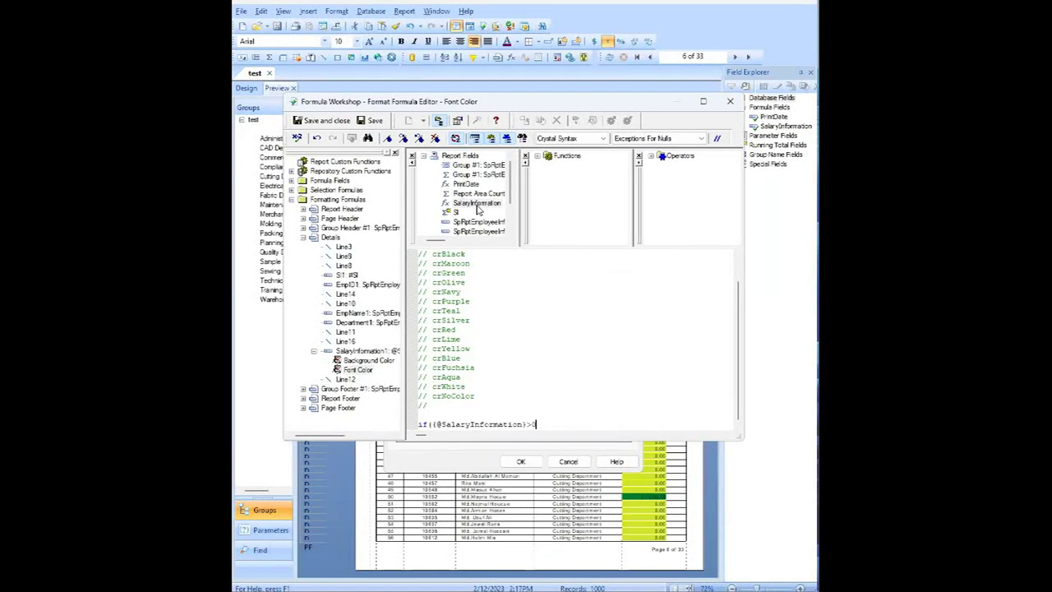
{"action": "type", "text": ") then crwhite"}
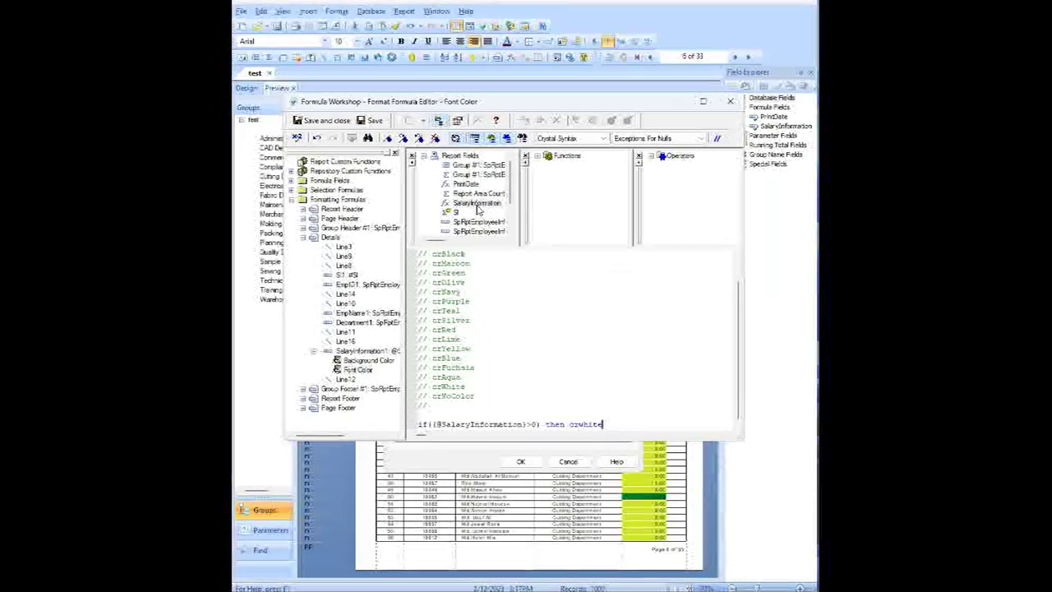
{"action": "type", "text": " else cr"}
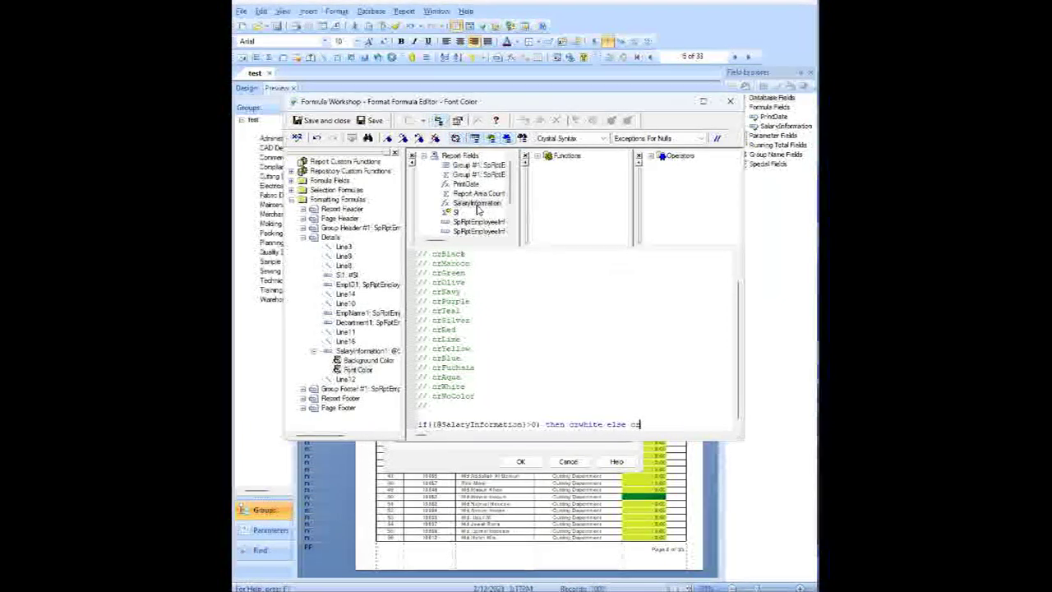
{"action": "type", "text": "green"}
{"action": "double_click", "coordinate": [533, 424]}
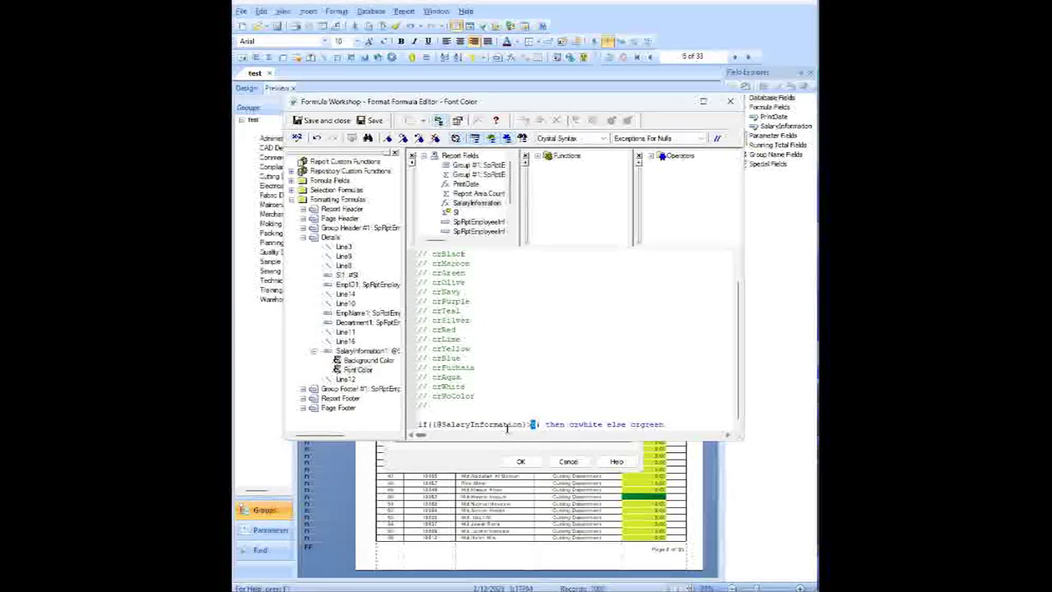
- Check the font color formula for errors, save it, and apply the formatting to the SalaryInformation field
{"action": "double_click", "coordinate": [579, 424]}
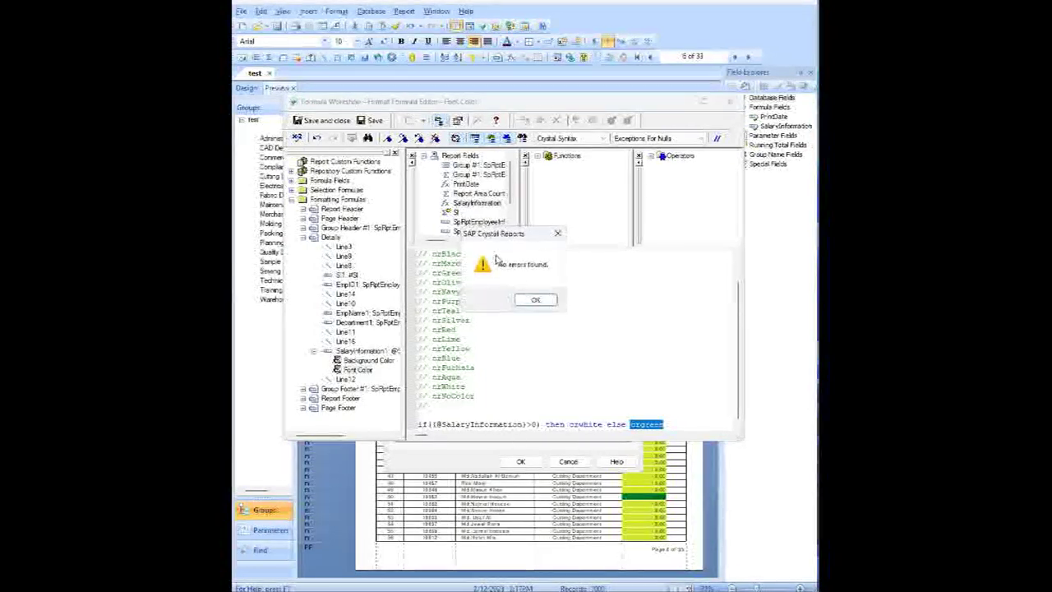
{"action": "left_click", "coordinate": [535, 299]}
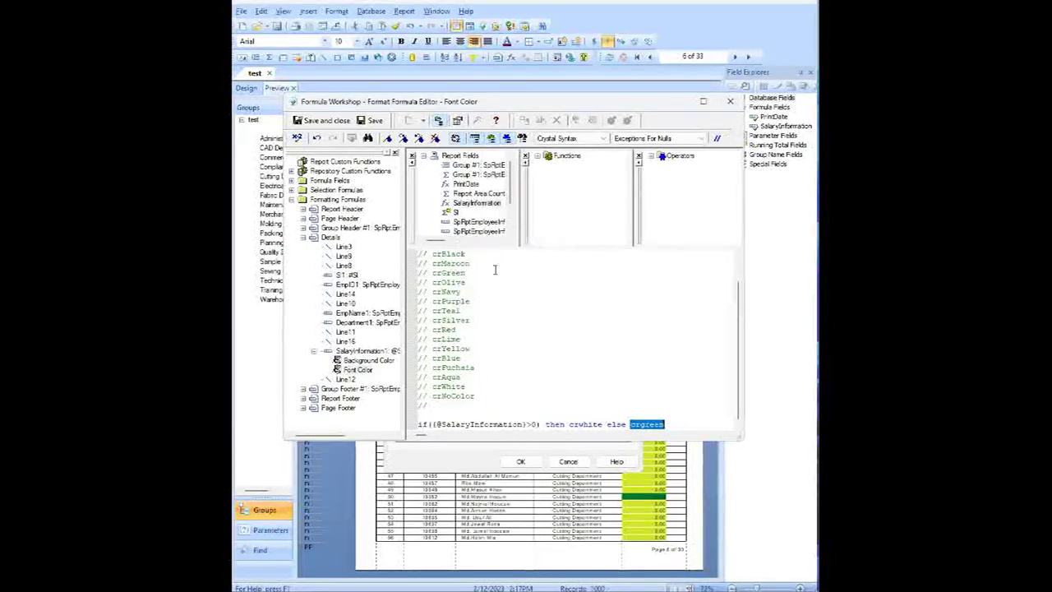
{"action": "left_click", "coordinate": [307, 116]}
{"action": "left_click", "coordinate": [522, 462]}
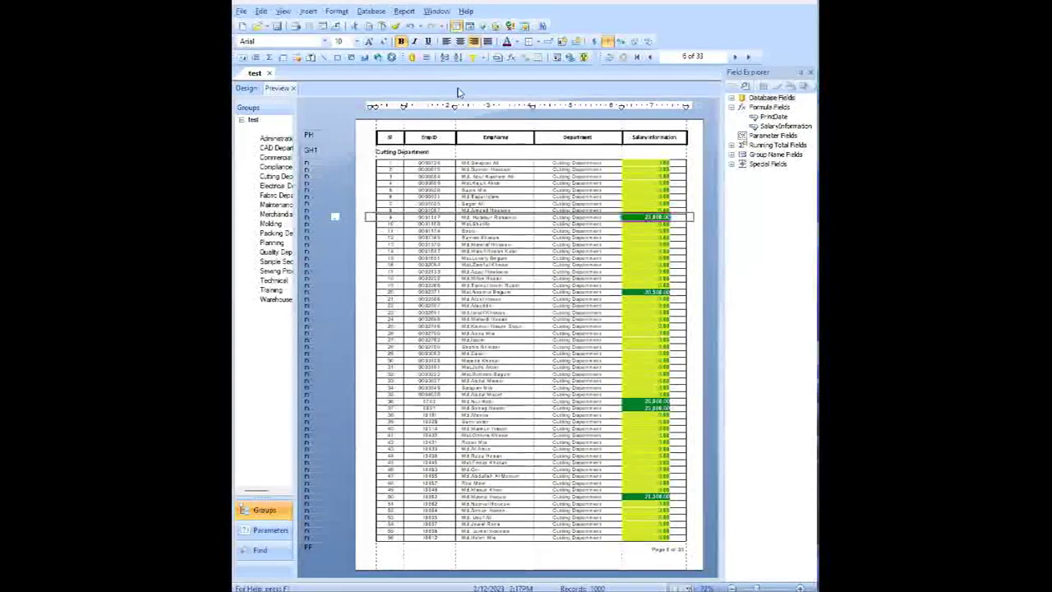
- Try a font size of 12 on the SalaryInformation field and set it back to 10
{"action": "left_click", "coordinate": [369, 42]}
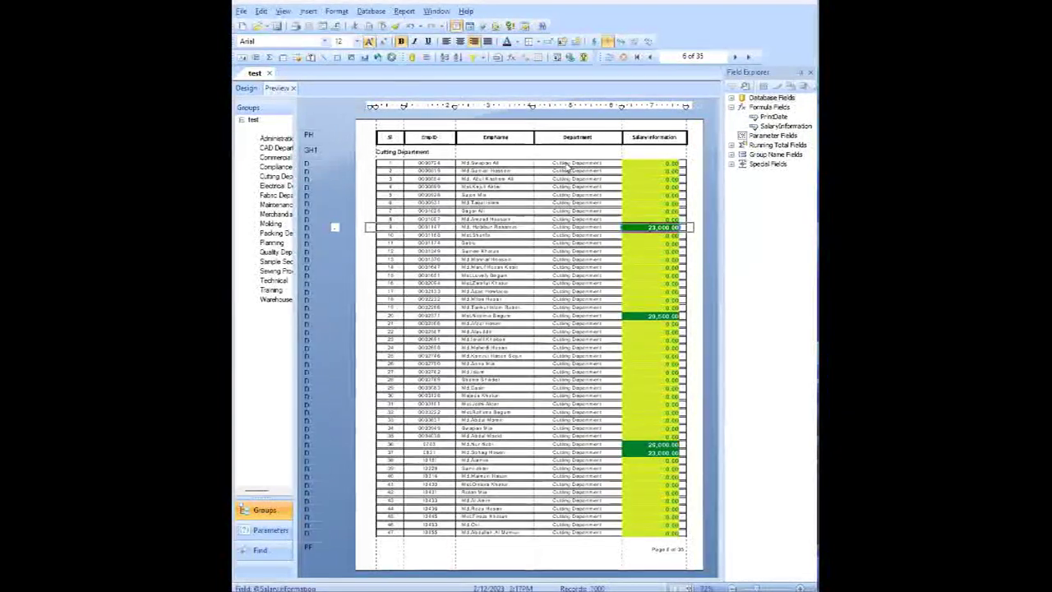
{"action": "left_click", "coordinate": [692, 288]}
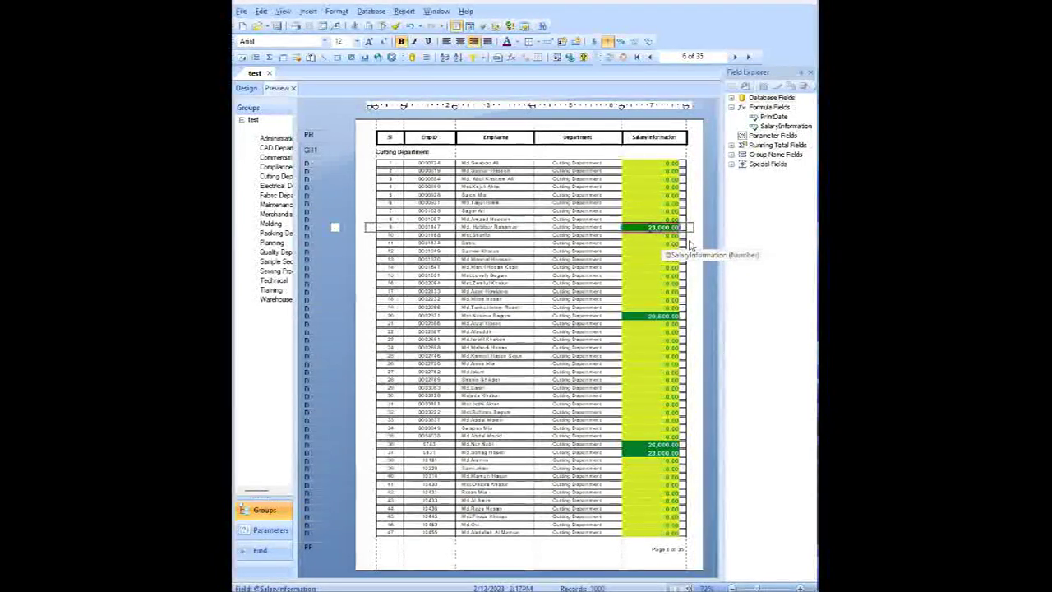
{"action": "left_click", "coordinate": [711, 246]}
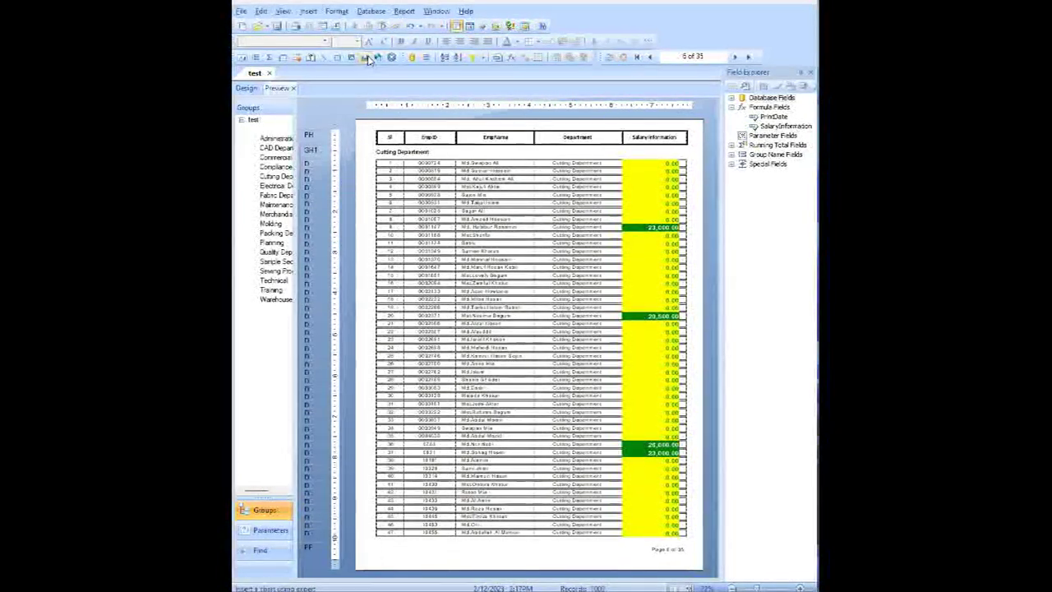
{"action": "left_click", "coordinate": [631, 232]}
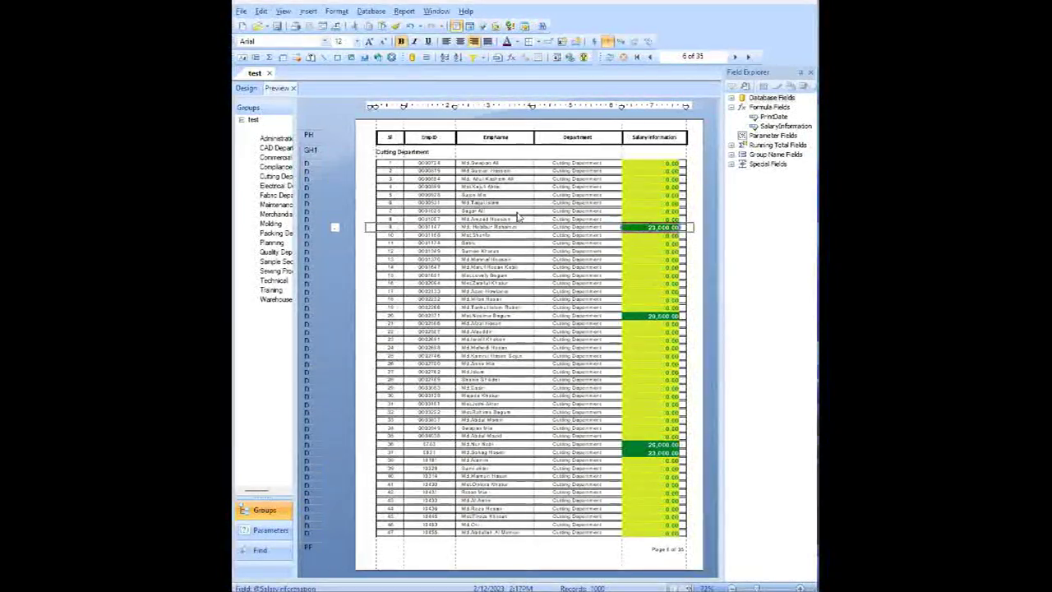
{"action": "left_click", "coordinate": [383, 42]}
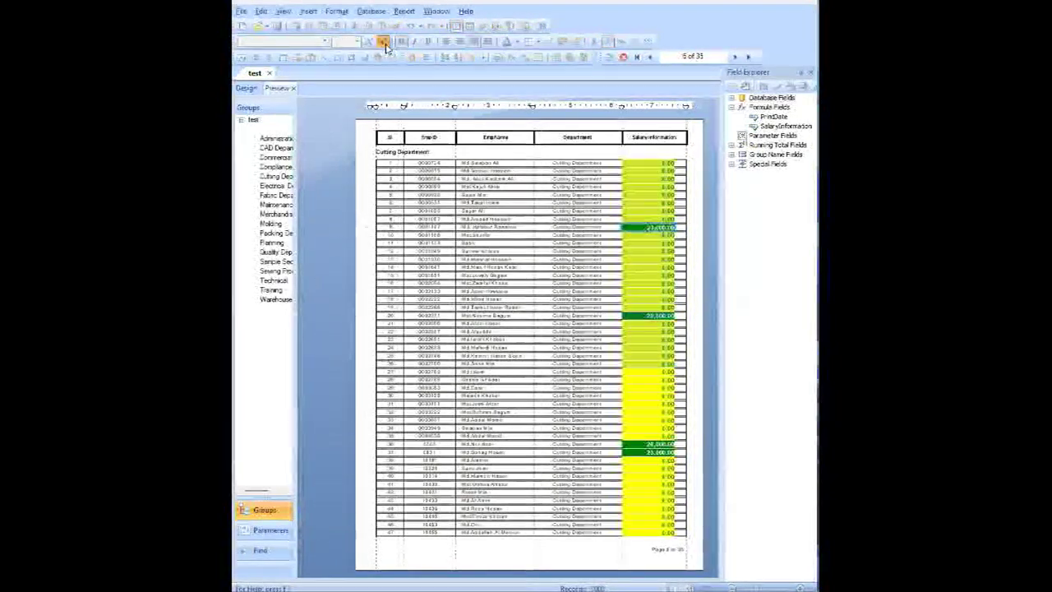
{"action": "left_click", "coordinate": [696, 255]}
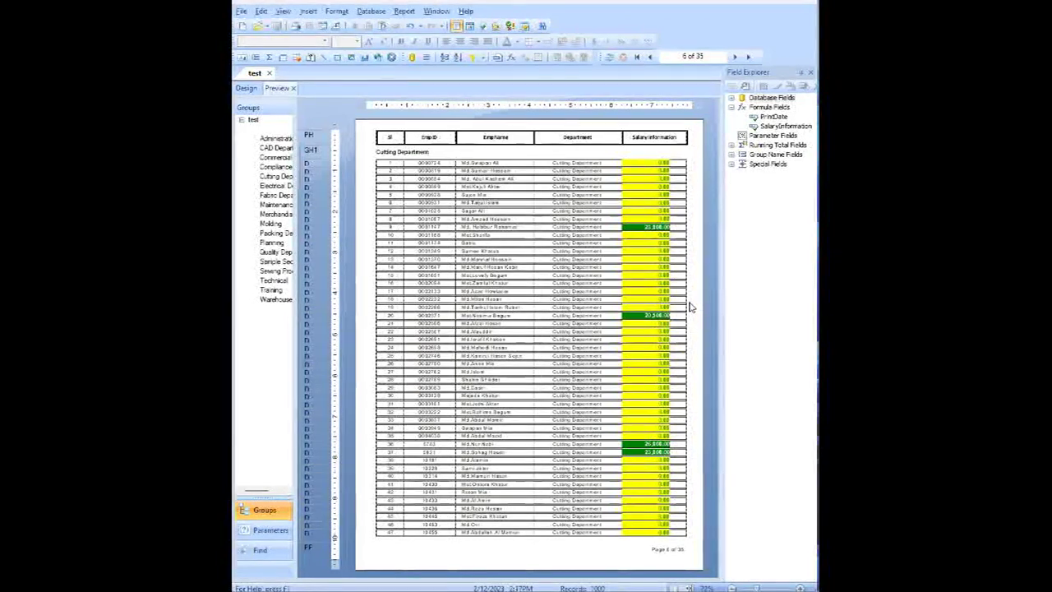
- Open the conditional background color formula of the SalaryInformation field at its if-then-else line
{"action": "left_click", "coordinate": [653, 392]}
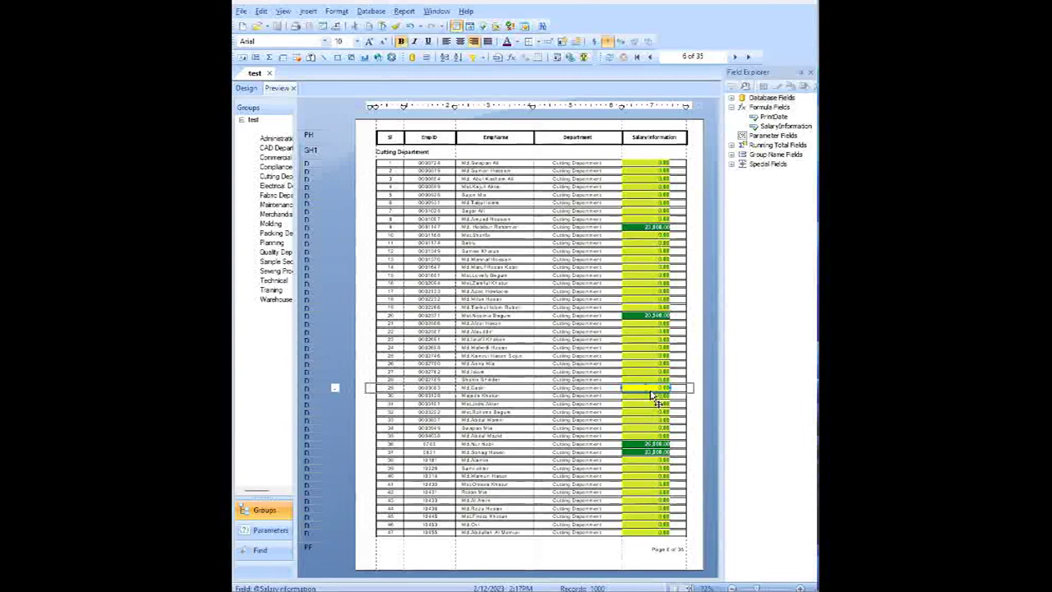
{"action": "right_click", "coordinate": [657, 286]}
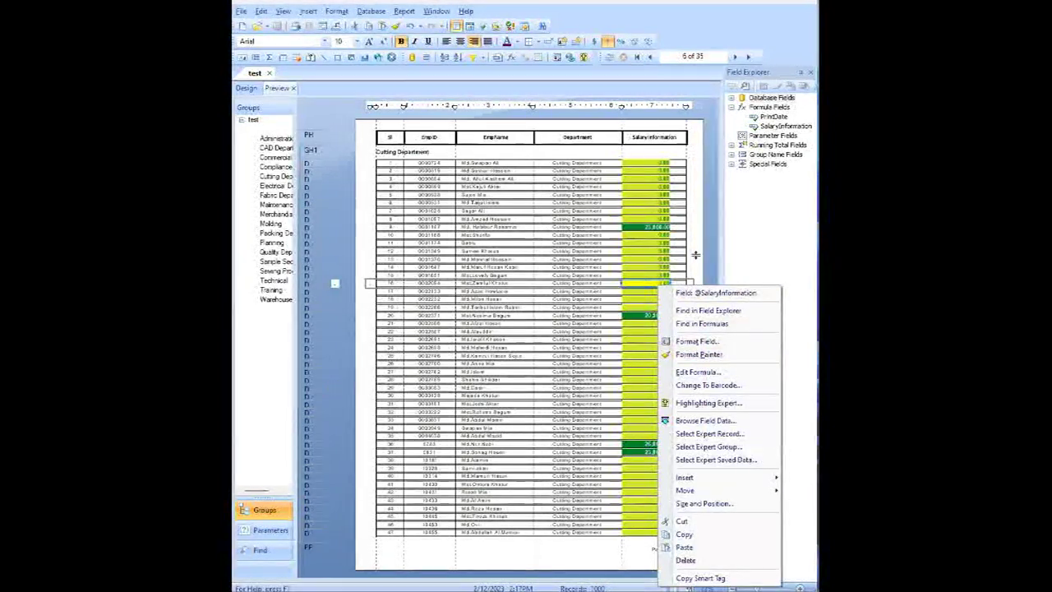
{"action": "key", "text": "Escape"}
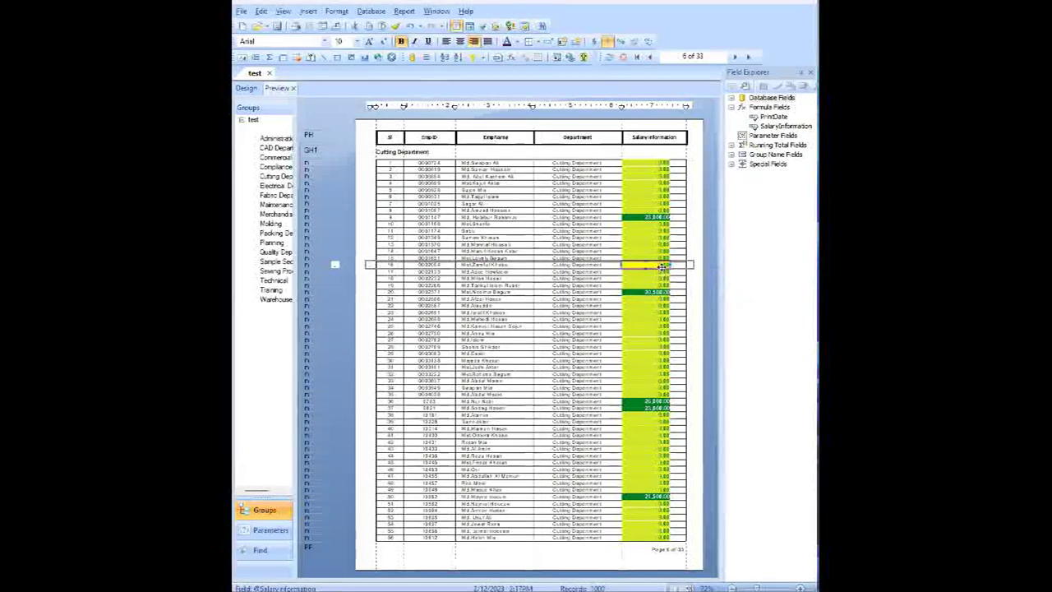
{"action": "right_click", "coordinate": [661, 267]}
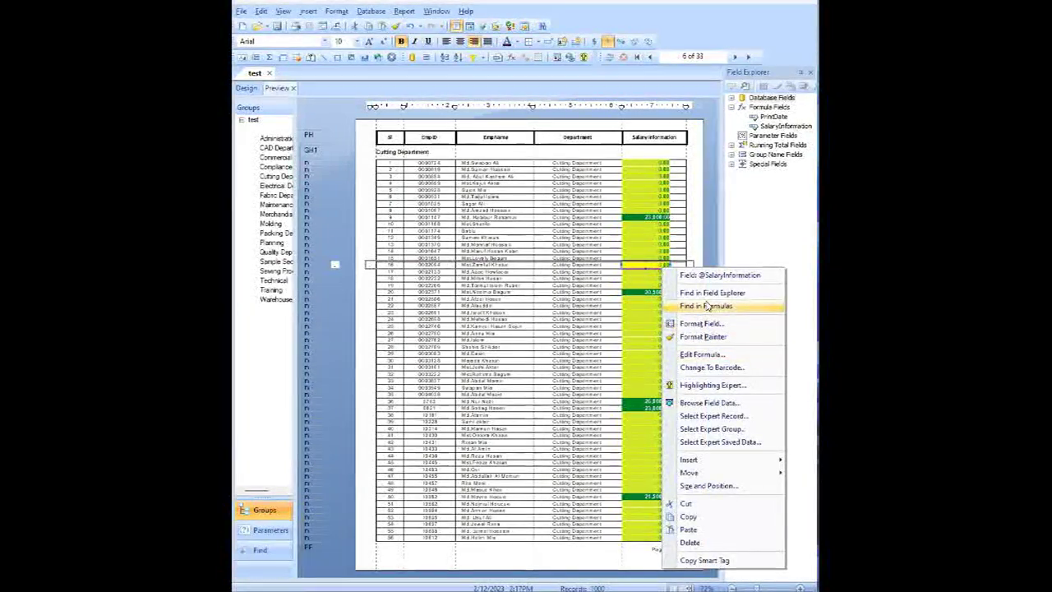
{"action": "left_click", "coordinate": [704, 324]}
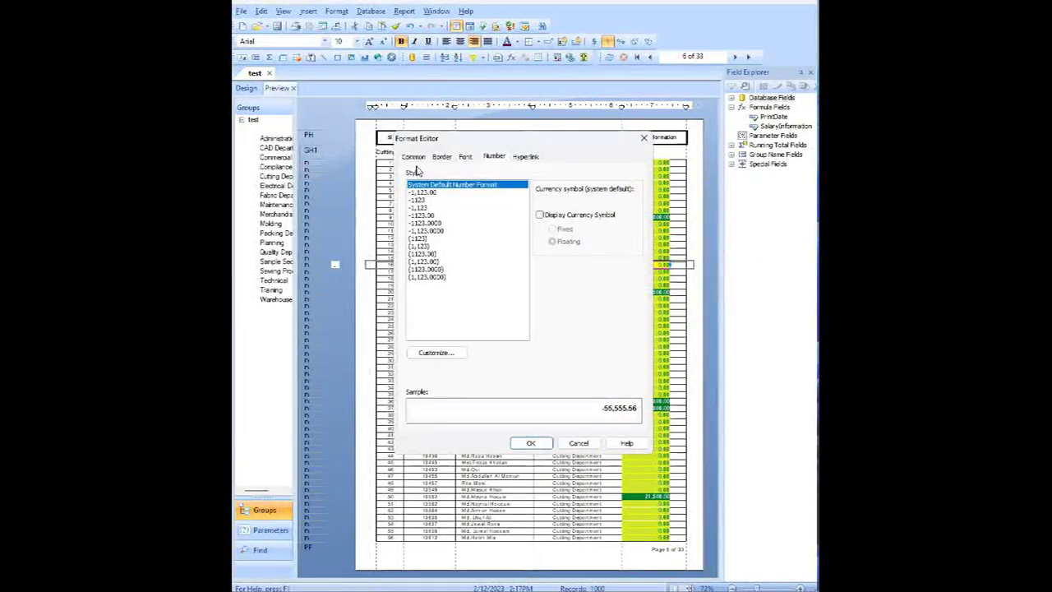
{"action": "left_click", "coordinate": [440, 157]}
{"action": "left_click", "coordinate": [623, 282]}
{"action": "scroll", "coordinate": [735, 311], "scroll_direction": "down", "scroll_amount": 1}
- Replace cryellow with crnocolor in the background formula's else branch, and save and apply it to the SalaryInformation field
{"action": "double_click", "coordinate": [587, 422]}
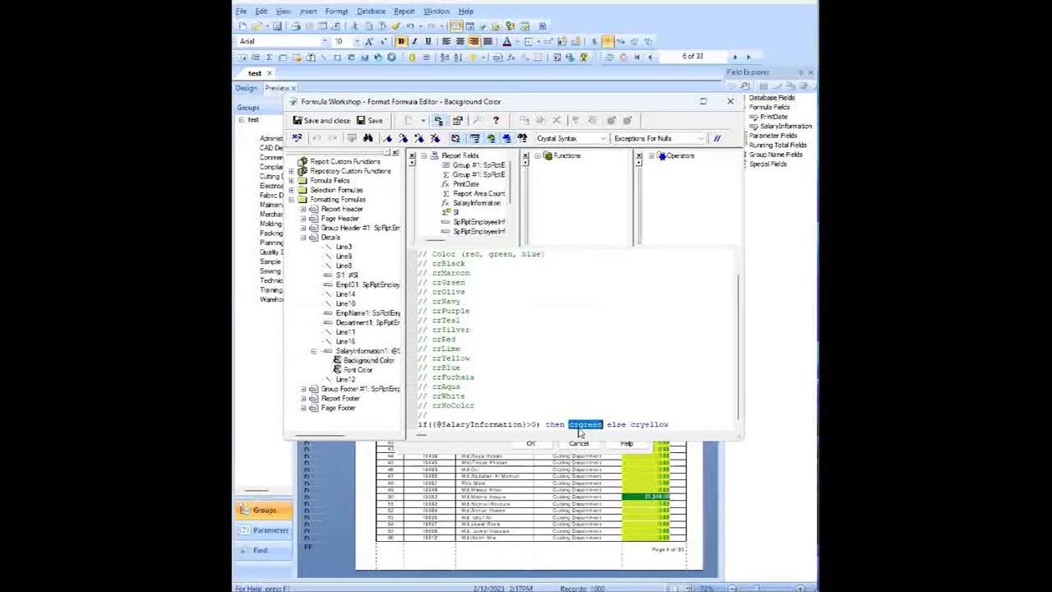
{"action": "left_click", "coordinate": [579, 424]}
{"action": "left_click_drag", "start_coordinate": [579, 424], "coordinate": [568, 424]}
{"action": "left_click_drag", "start_coordinate": [476, 404], "coordinate": [418, 254]}
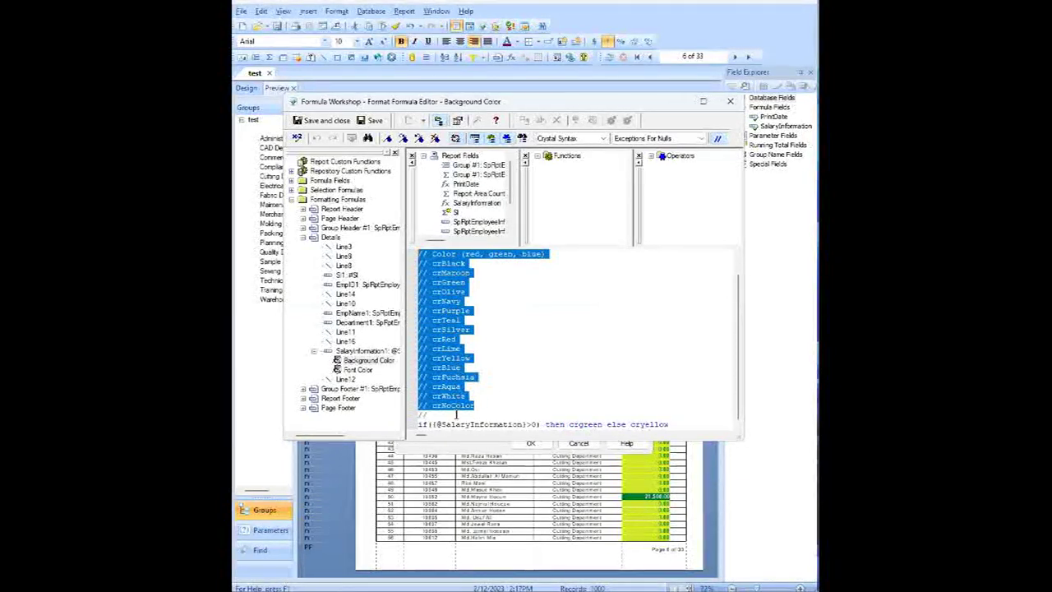
{"action": "double_click", "coordinate": [650, 424]}
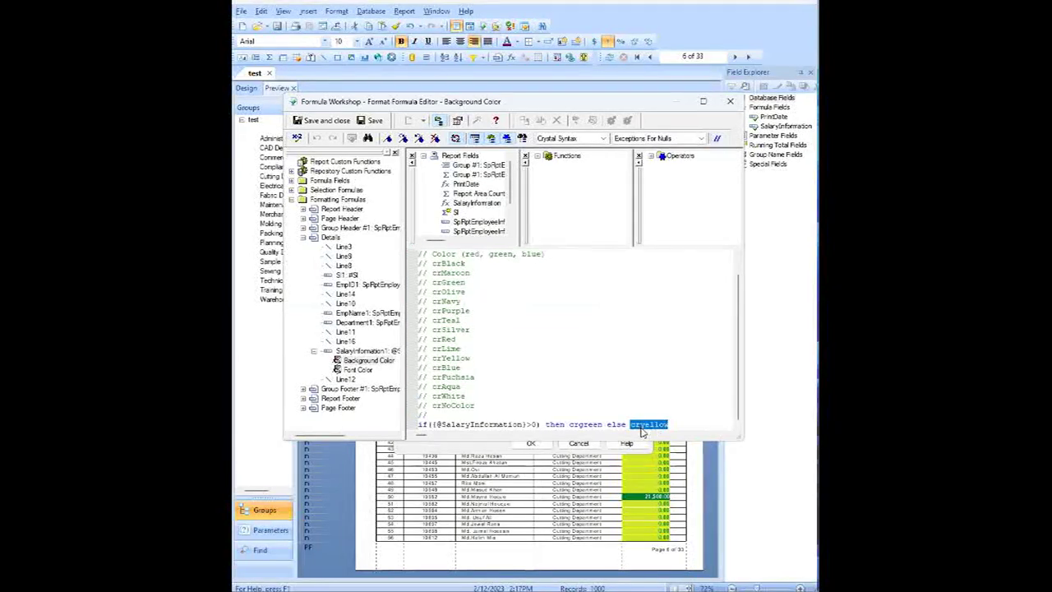
{"action": "type", "text": "crred"}
{"action": "key", "text": "BackSpace"}
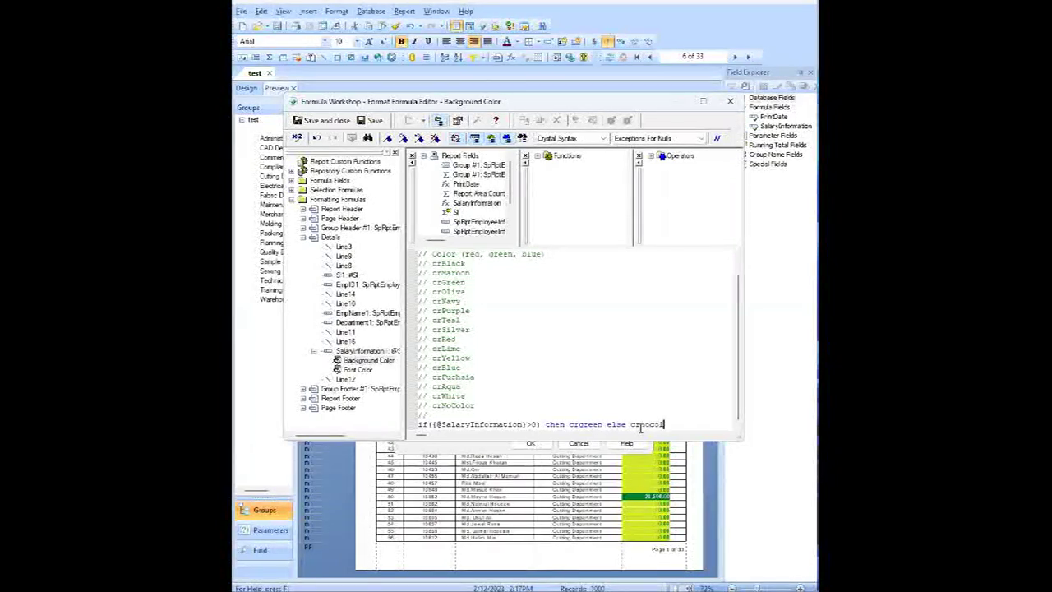
{"action": "key", "text": "alt+c"}
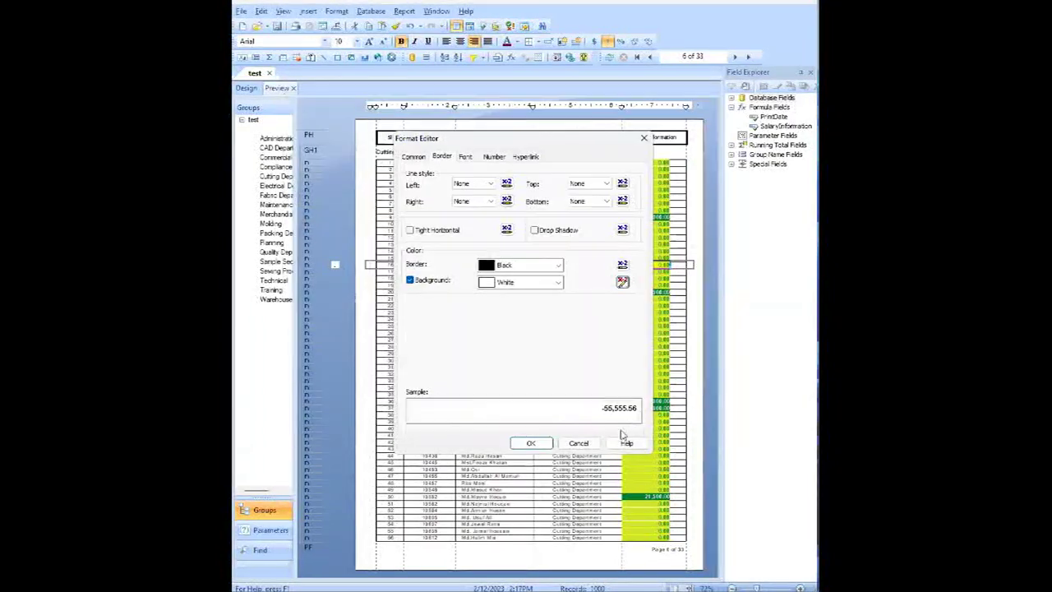
{"action": "left_click", "coordinate": [538, 442]}
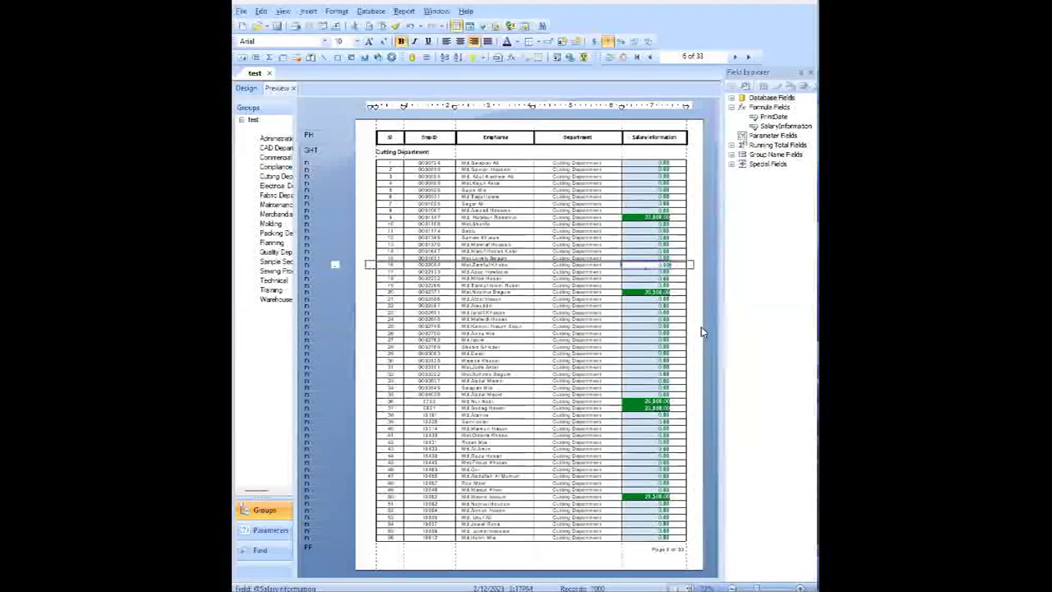